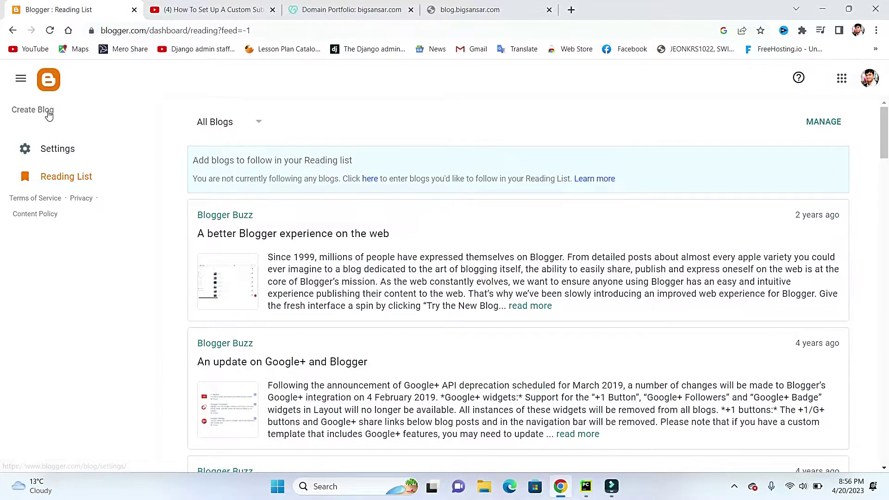
- Title the new blog "Bigsansar" and continue to the blog address stage
{"action": "left_click", "coordinate": [348, 236]}
{"action": "type", "text": "Bik"}
{"action": "type", "text": "gsansar"}
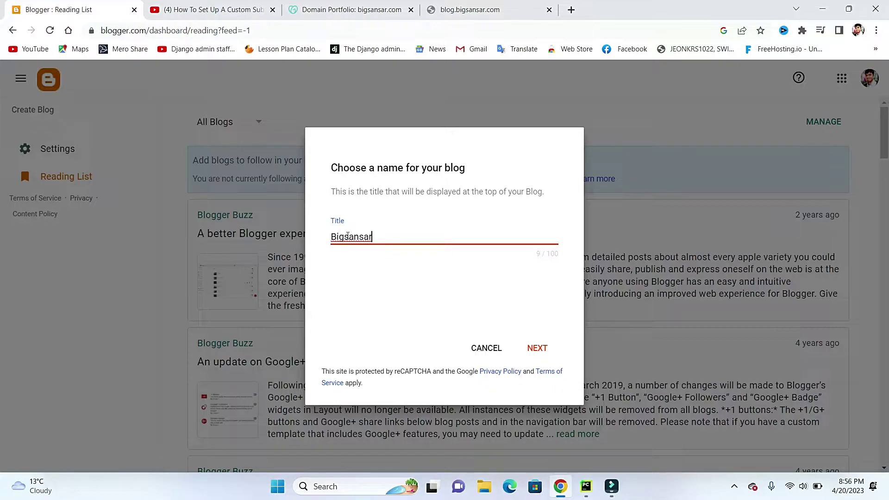
{"action": "left_click", "coordinate": [541, 350]}
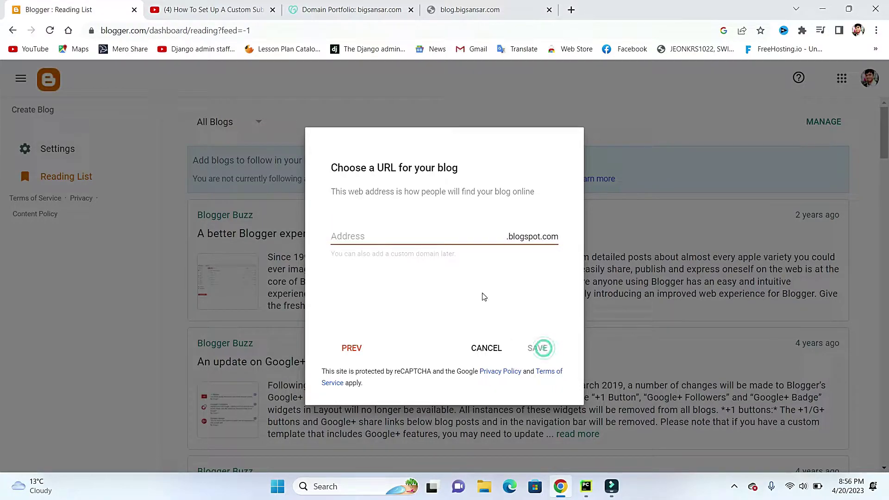
- Set the blog address to bigsansarofficial.blogspot.com and save the new blog
{"action": "left_click", "coordinate": [421, 235]}
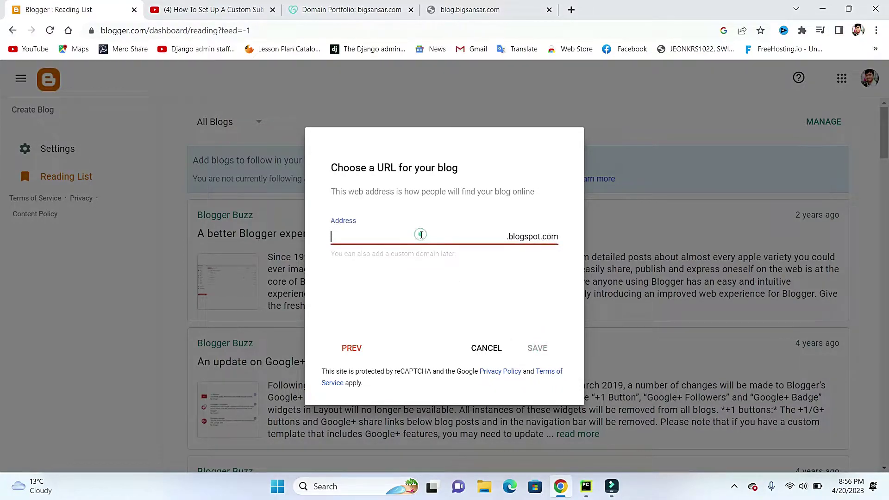
{"action": "type", "text": "bigsansar"}
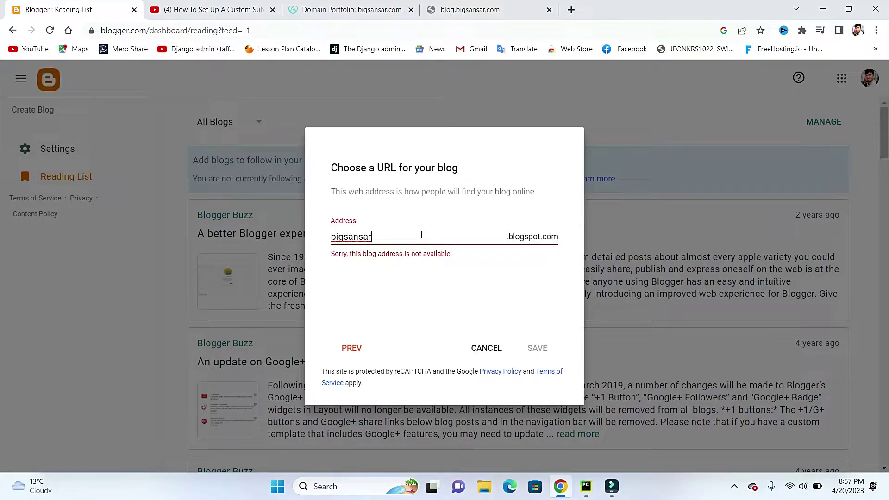
{"action": "type", "text": "office"}
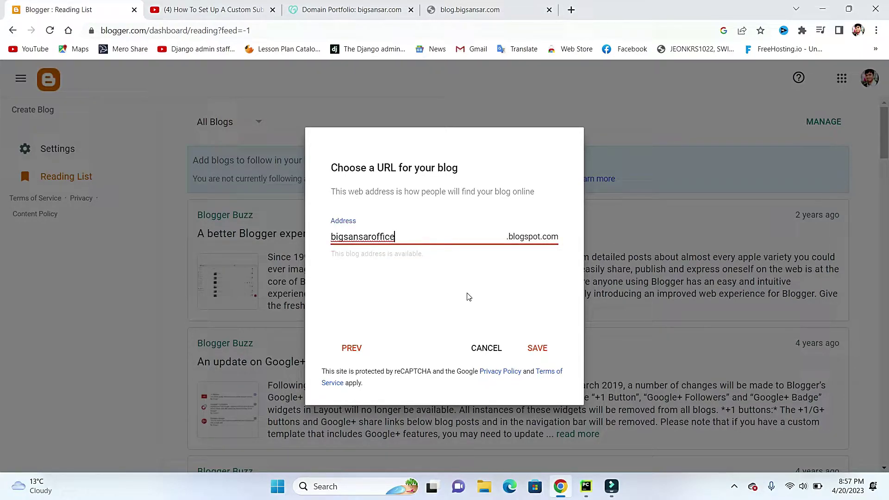
{"action": "key", "text": "BackSpace"}
{"action": "key", "text": "BackSpace"}
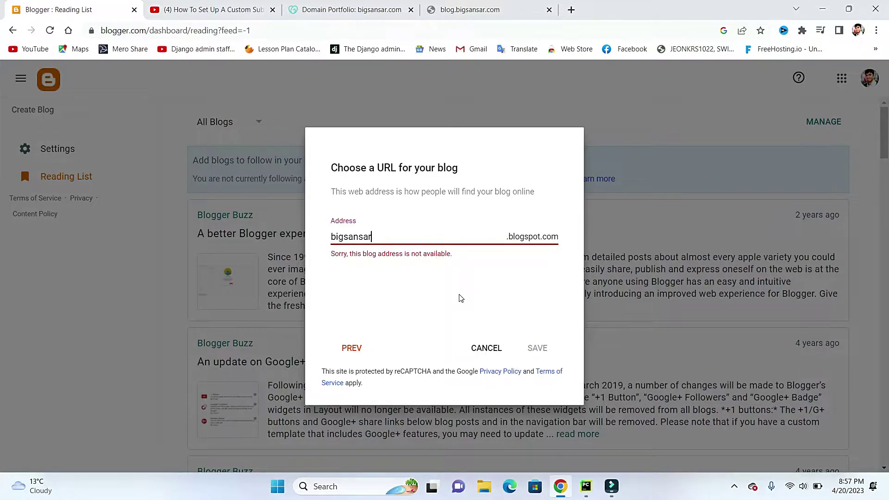
{"action": "type", "text": "."}
{"action": "key", "text": "BackSpace"}
{"action": "type", "text": "official"}
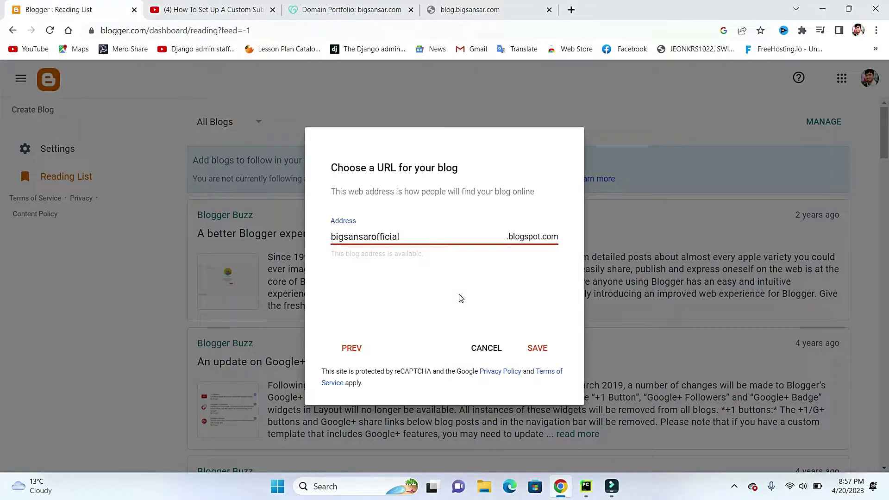
{"action": "left_click", "coordinate": [538, 349]}
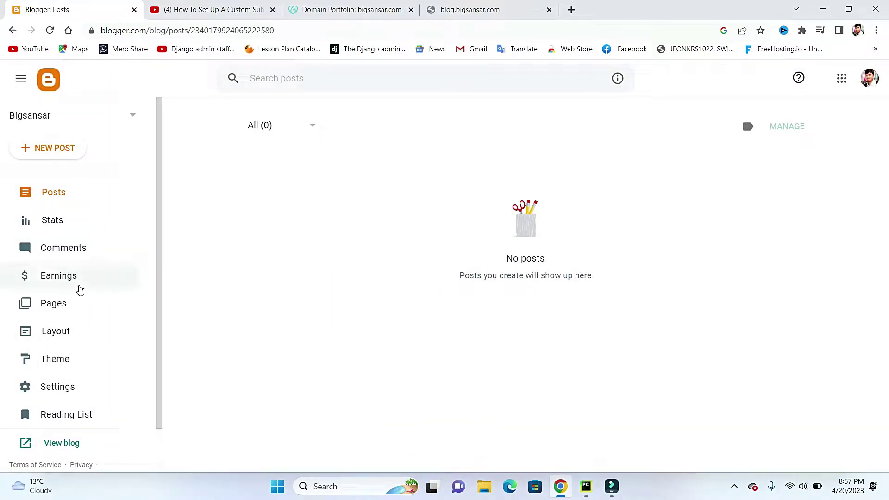
- View the new blog's public page, and return to the blog dashboard
{"action": "scroll", "coordinate": [74, 296], "scroll_direction": "down", "scroll_amount": 2}
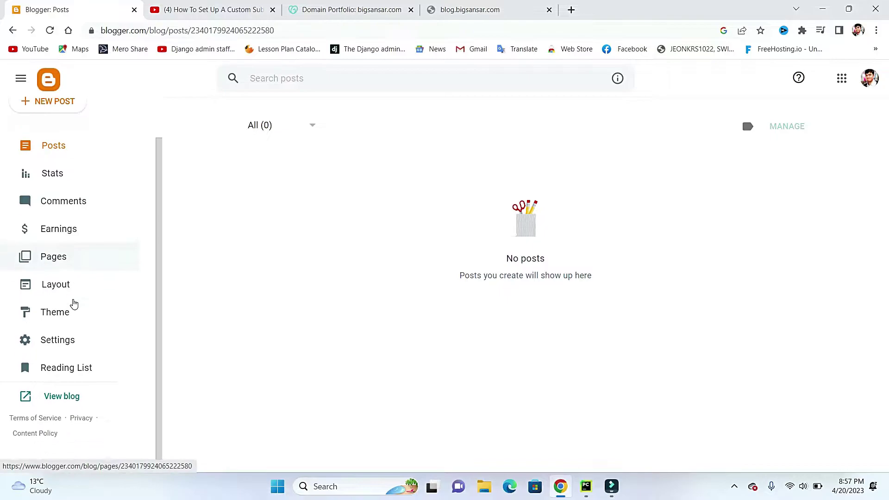
{"action": "left_click", "coordinate": [47, 393]}
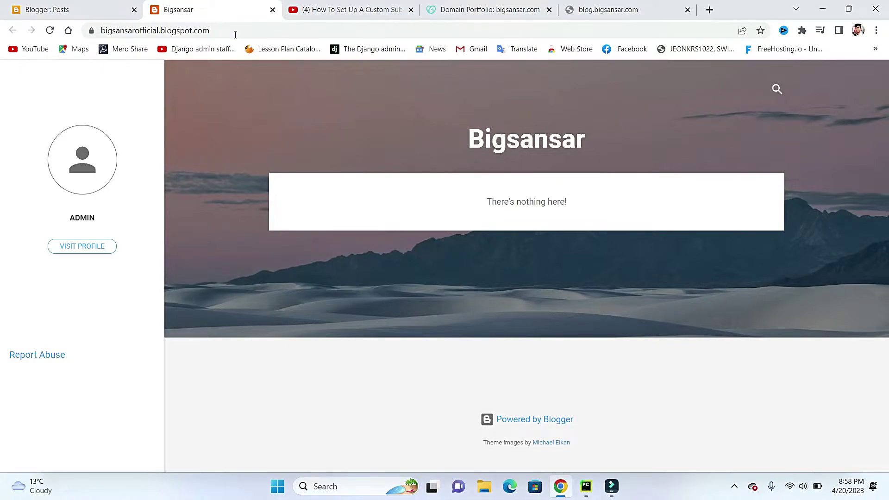
{"action": "left_click", "coordinate": [99, 15]}
- Open the blog's settings and look through all sections, from Privacy and Publishing to Site feed and General
{"action": "left_click", "coordinate": [72, 339]}
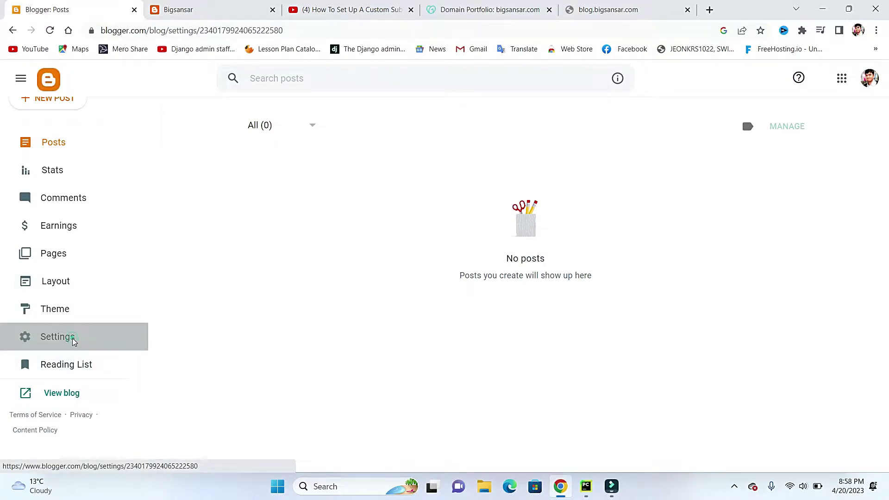
{"action": "scroll", "coordinate": [317, 272], "scroll_direction": "down", "scroll_amount": 5}
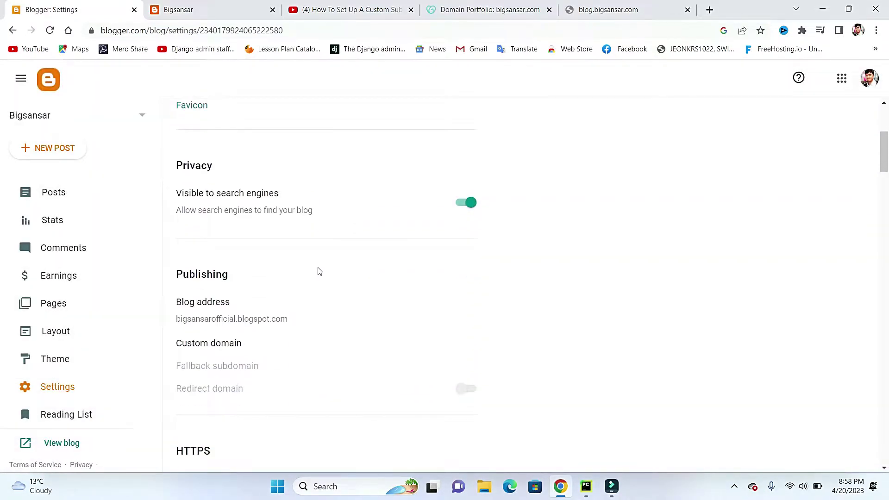
{"action": "scroll", "coordinate": [318, 271], "scroll_direction": "down", "scroll_amount": 12}
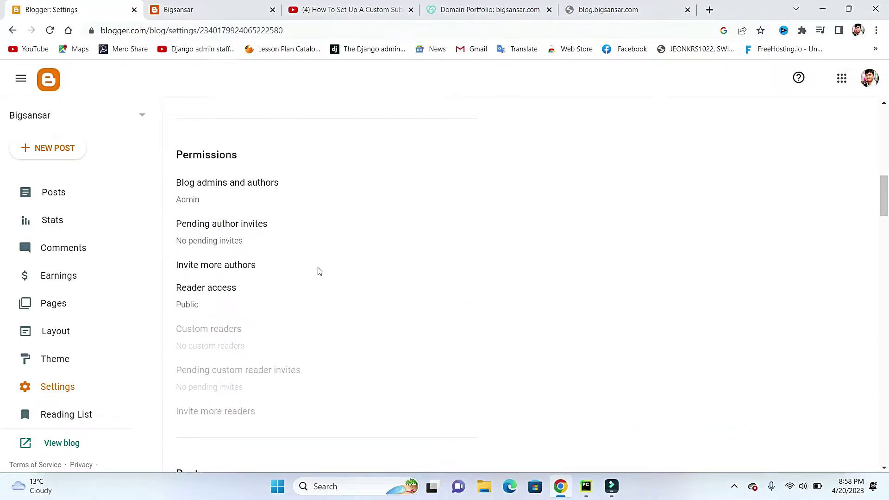
{"action": "scroll", "coordinate": [318, 270], "scroll_direction": "down", "scroll_amount": 11}
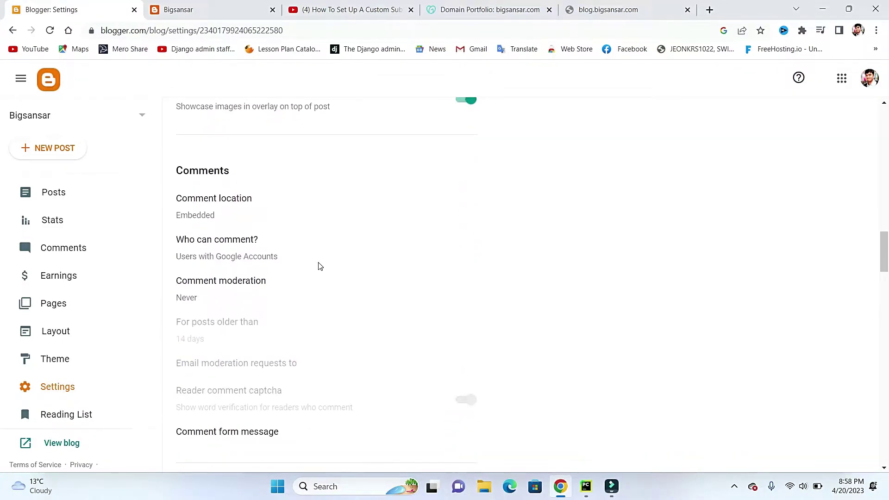
{"action": "scroll", "coordinate": [319, 267], "scroll_direction": "down", "scroll_amount": 13}
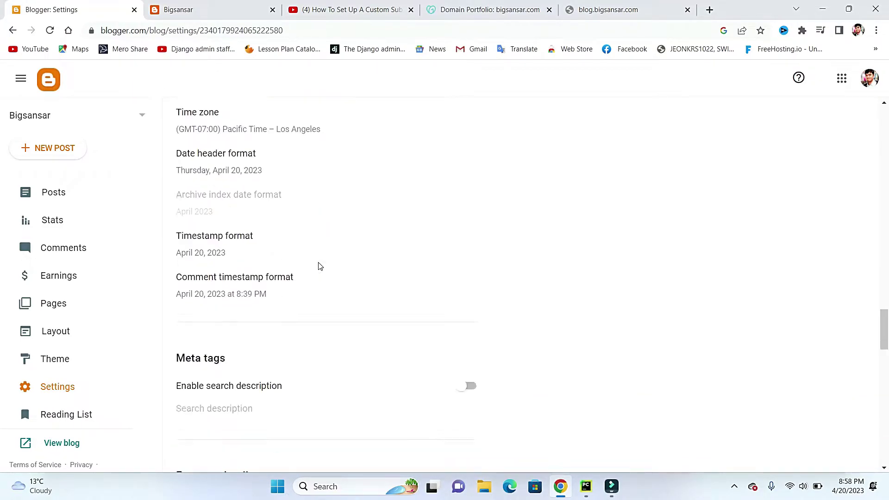
{"action": "scroll", "coordinate": [318, 266], "scroll_direction": "down", "scroll_amount": 11}
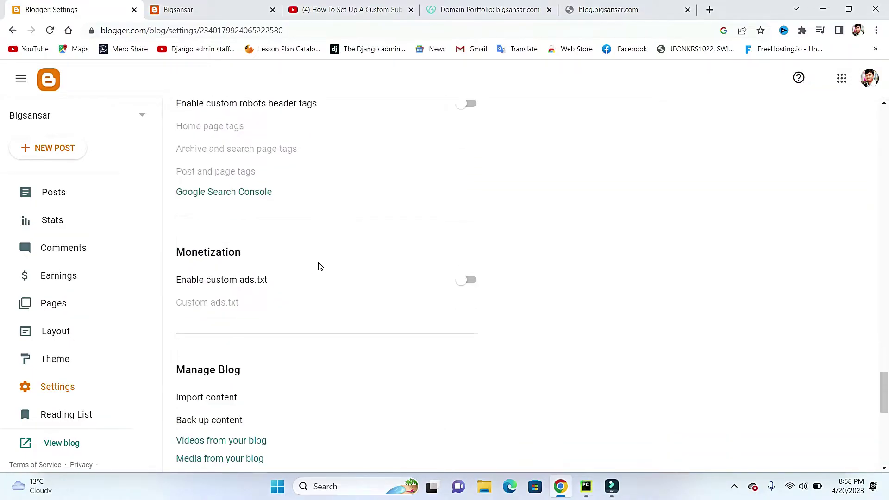
{"action": "scroll", "coordinate": [318, 267], "scroll_direction": "down", "scroll_amount": 3}
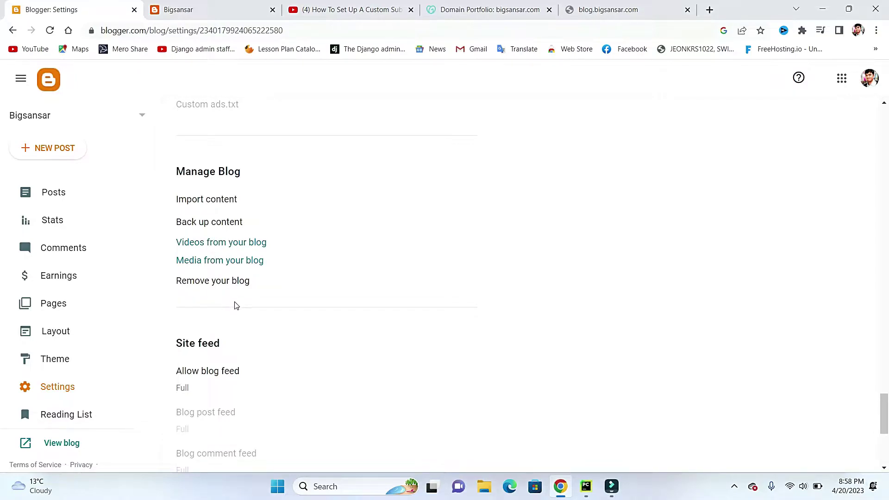
{"action": "scroll", "coordinate": [236, 306], "scroll_direction": "down", "scroll_amount": 5}
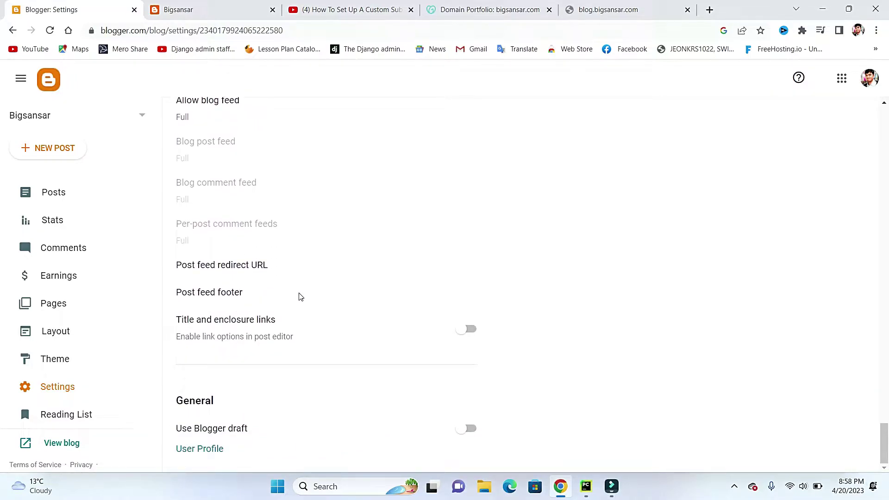
{"action": "scroll", "coordinate": [299, 296], "scroll_direction": "up", "scroll_amount": 10}
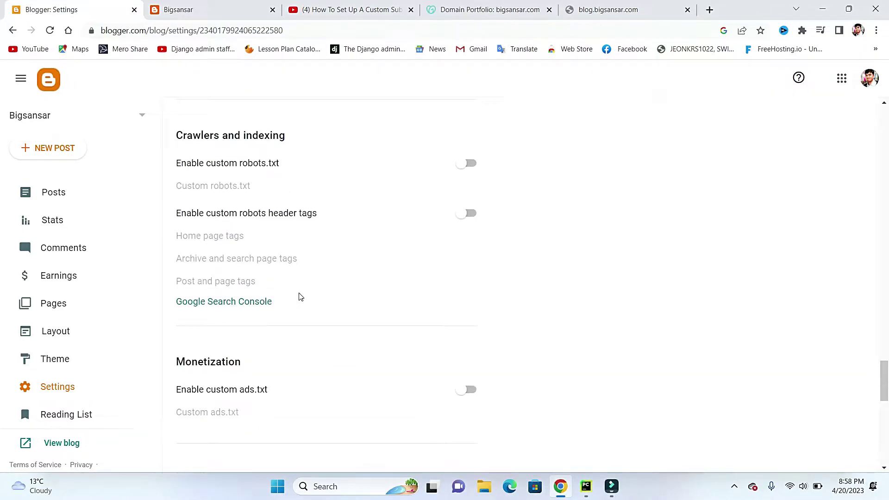
{"action": "scroll", "coordinate": [298, 297], "scroll_direction": "down", "scroll_amount": 1}
{"action": "scroll", "coordinate": [299, 297], "scroll_direction": "up", "scroll_amount": 3}
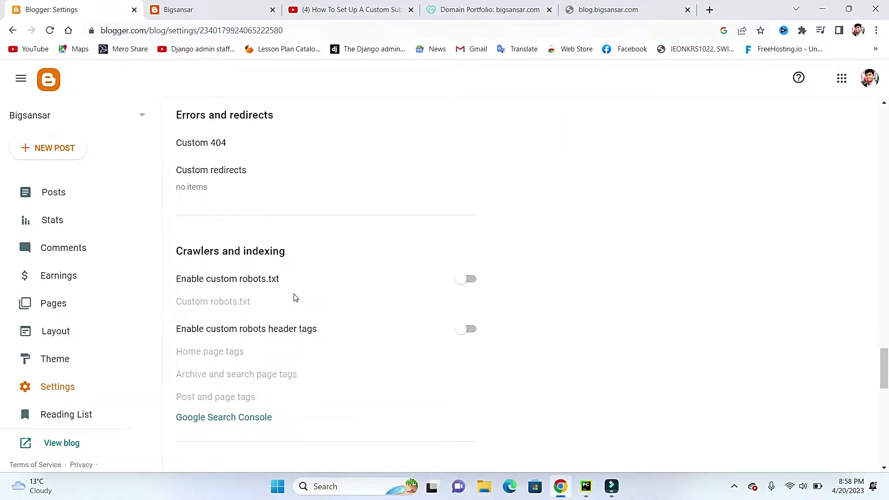
{"action": "scroll", "coordinate": [294, 297], "scroll_direction": "up", "scroll_amount": 5}
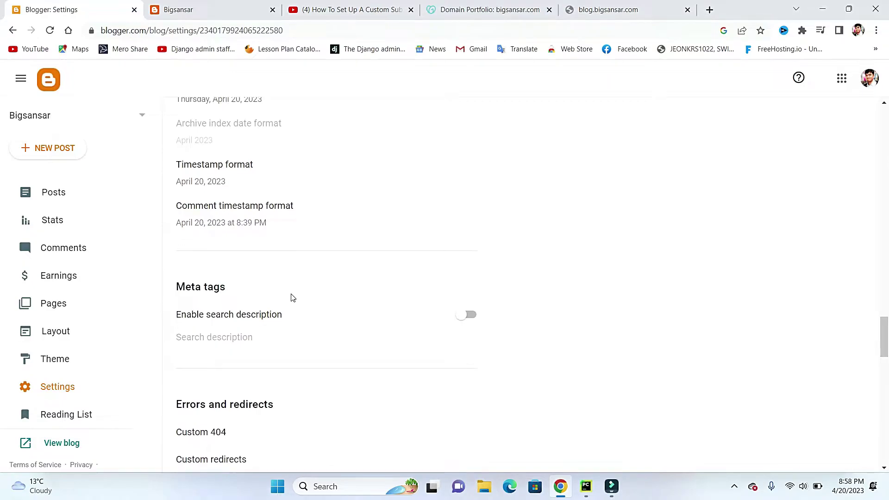
{"action": "scroll", "coordinate": [292, 298], "scroll_direction": "up", "scroll_amount": 6}
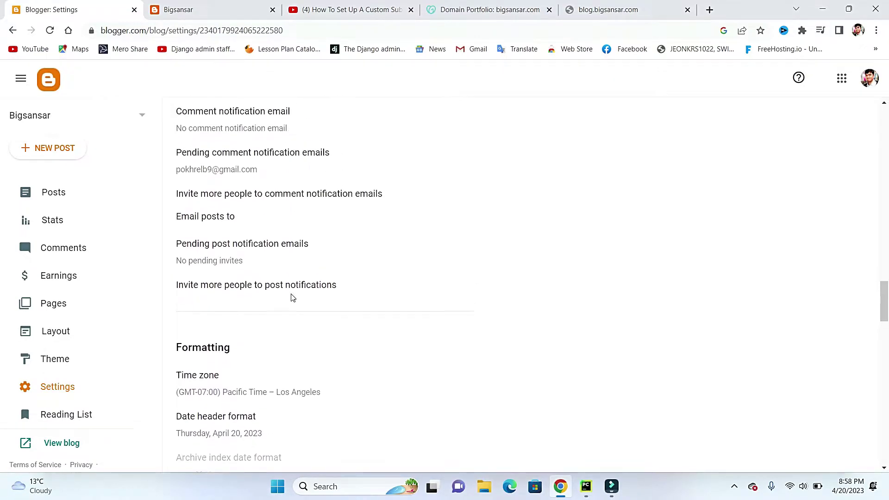
{"action": "scroll", "coordinate": [292, 297], "scroll_direction": "up", "scroll_amount": 7}
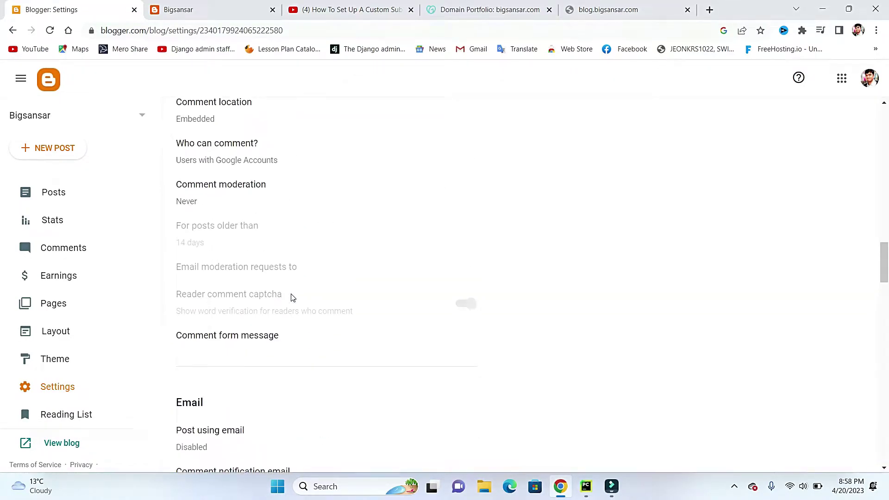
{"action": "scroll", "coordinate": [293, 297], "scroll_direction": "up", "scroll_amount": 8}
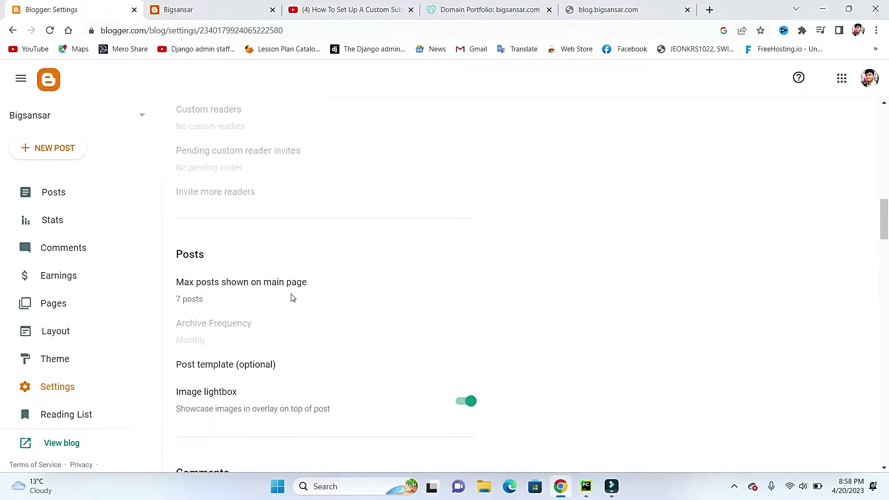
{"action": "scroll", "coordinate": [293, 298], "scroll_direction": "up", "scroll_amount": 3}
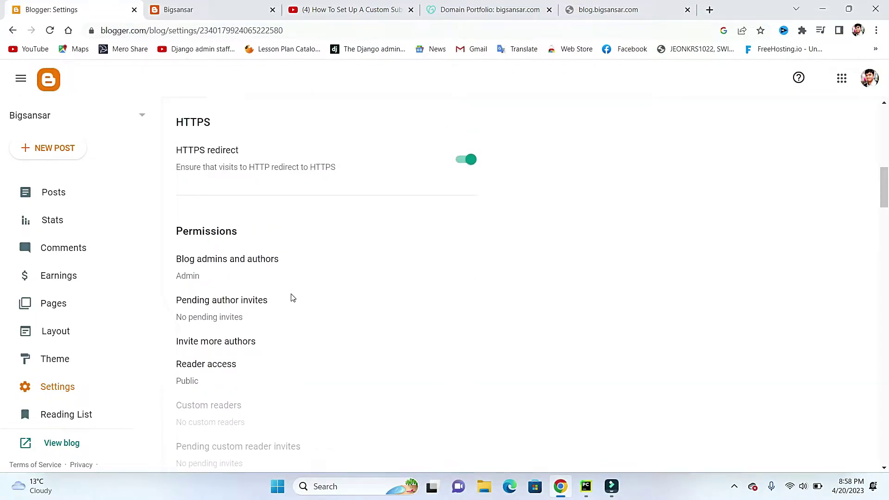
- Try to save blog.bigsansar.com as the blog's custom domain in the Publishing settings
{"action": "scroll", "coordinate": [292, 298], "scroll_direction": "up", "scroll_amount": 3}
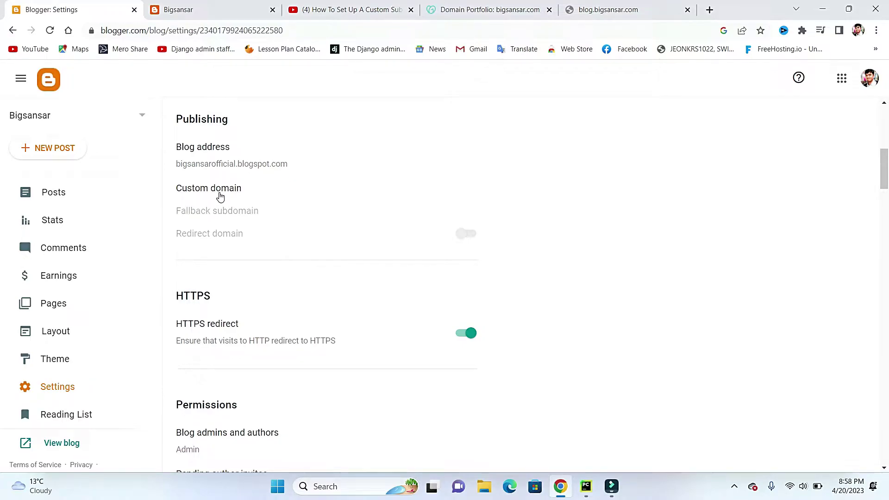
{"action": "left_click", "coordinate": [220, 197]}
{"action": "left_click", "coordinate": [346, 231]}
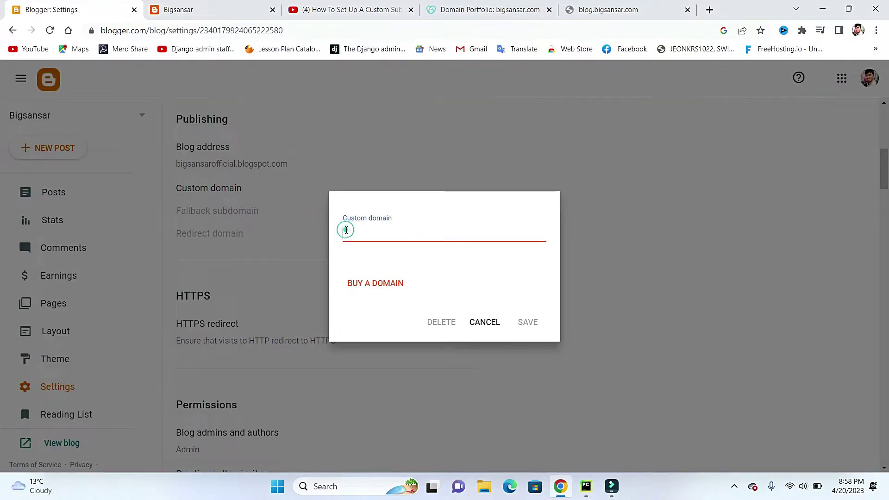
{"action": "type", "text": "blog"}
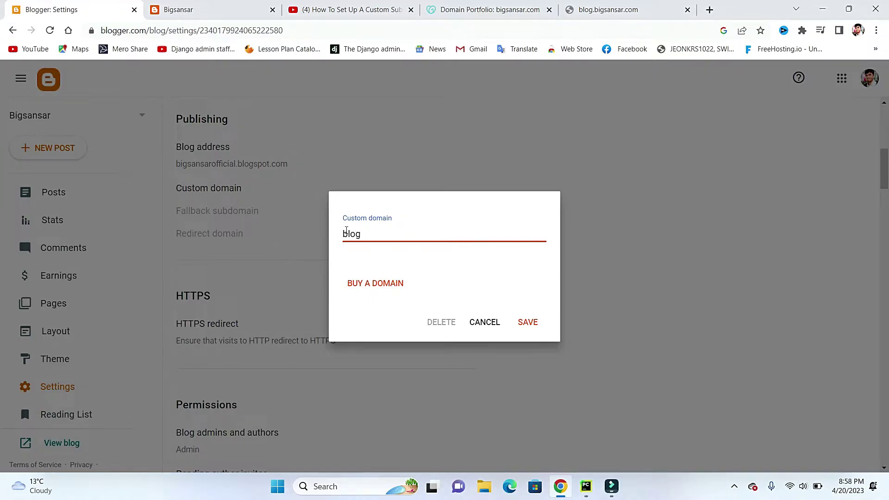
{"action": "type", "text": ".bigsansar.com"}
{"action": "left_click", "coordinate": [531, 323]}
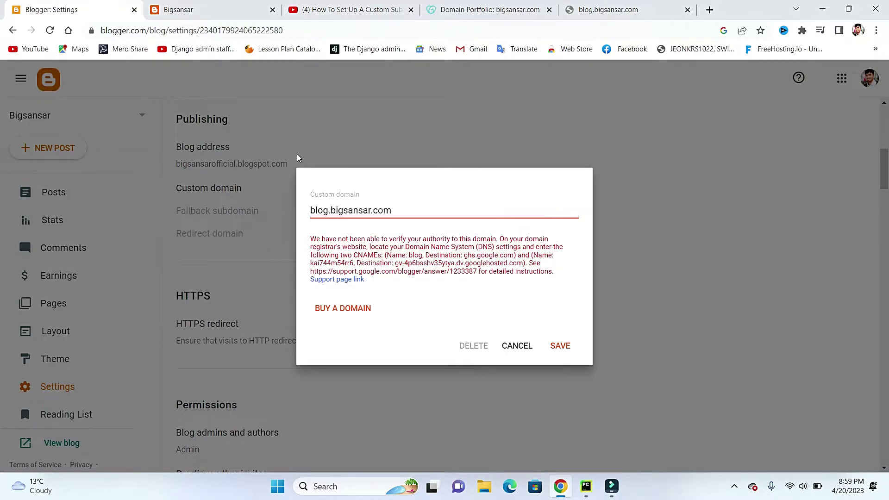
- Switch to GoDaddy's DNS records for bigsansar.com and start a new record of type CNAME
{"action": "left_click", "coordinate": [451, 12]}
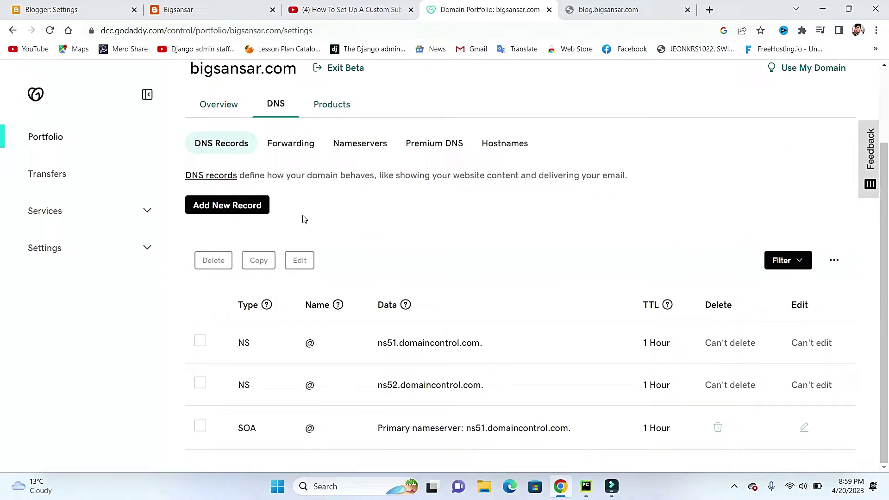
{"action": "left_click", "coordinate": [240, 207]}
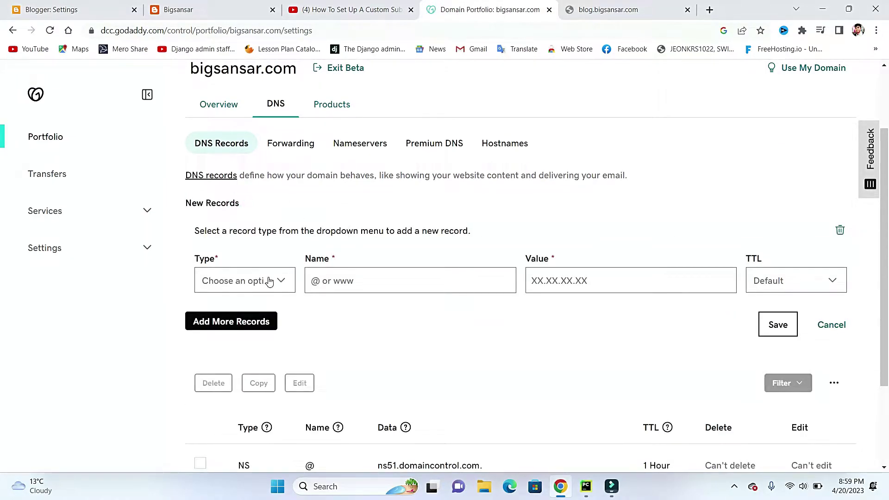
{"action": "left_click", "coordinate": [255, 281]}
{"action": "scroll", "coordinate": [249, 313], "scroll_direction": "down", "scroll_amount": 1}
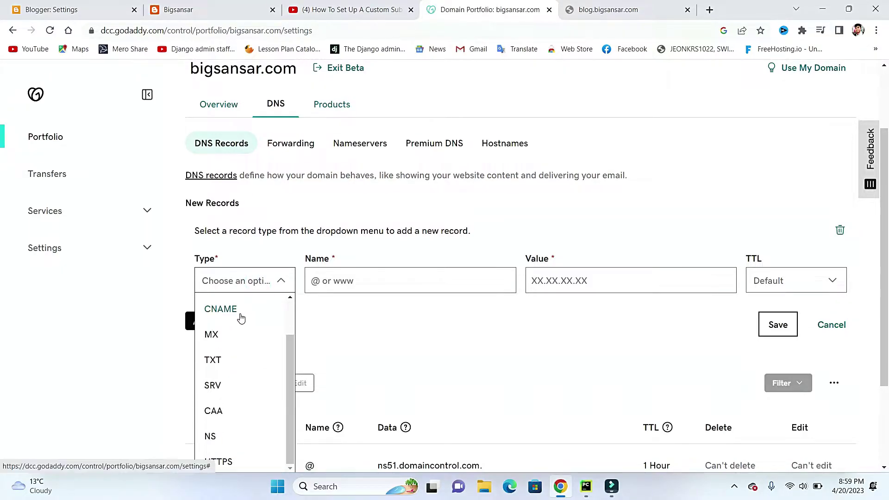
{"action": "left_click", "coordinate": [238, 312]}
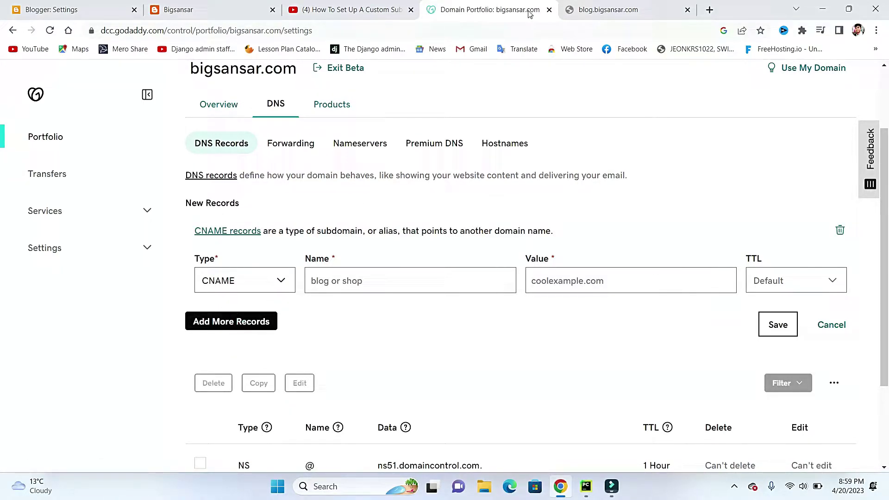
- Look up the first required CNAME in Blogger's custom domain dialog and set the new GoDaddy record's name to blog
{"action": "left_click", "coordinate": [177, 11]}
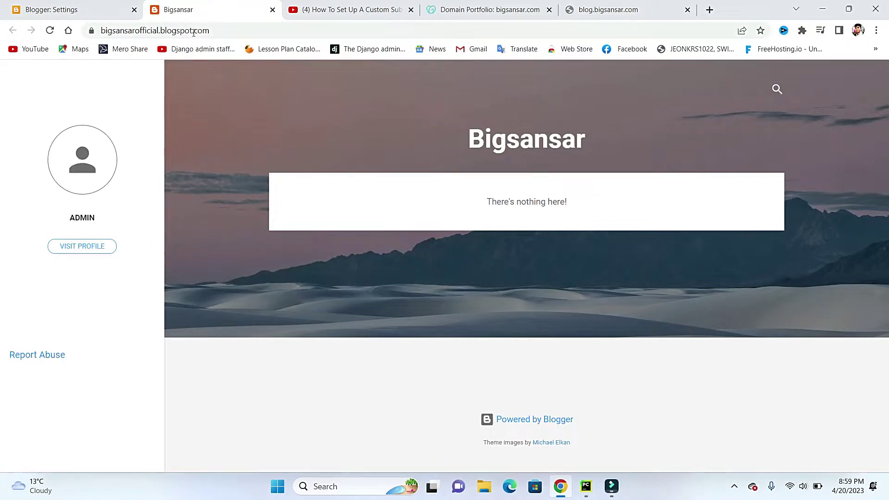
{"action": "left_click", "coordinate": [82, 9]}
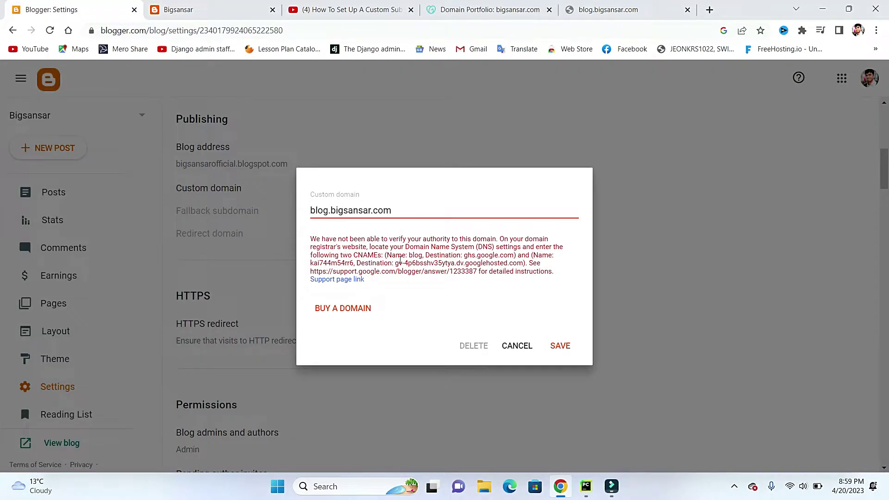
{"action": "double_click", "coordinate": [412, 256]}
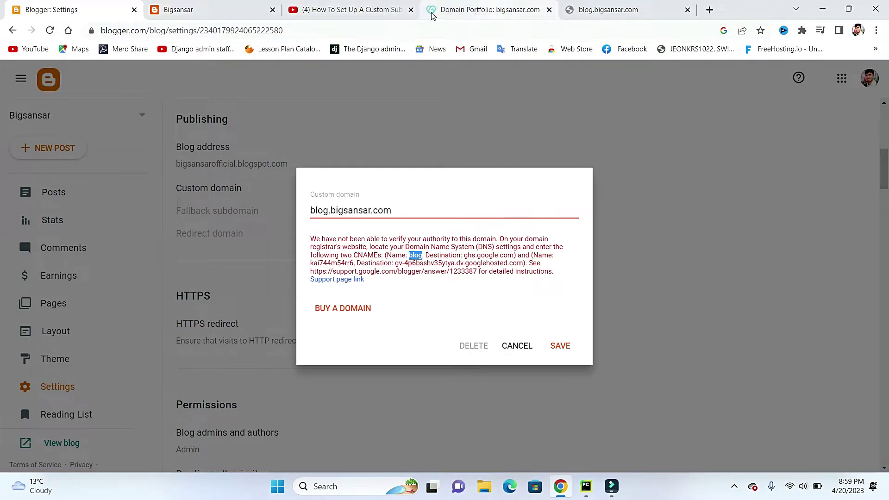
{"action": "left_click", "coordinate": [459, 10]}
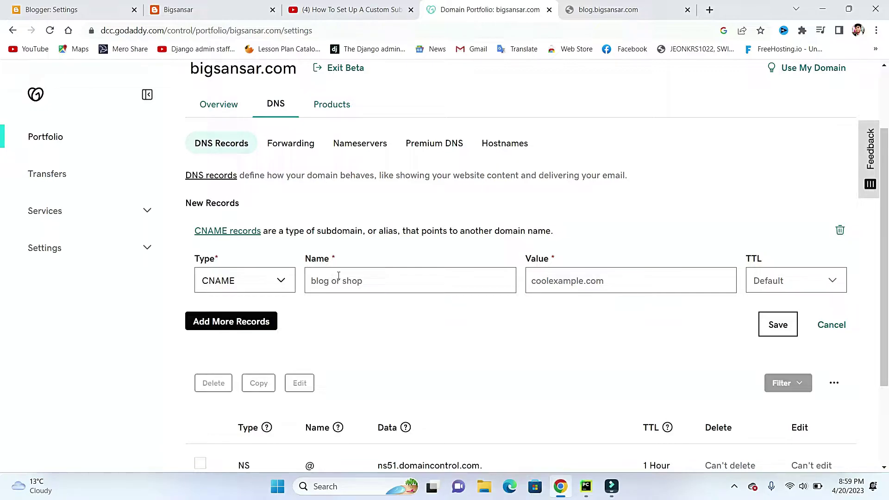
{"action": "left_click", "coordinate": [355, 291]}
{"action": "type", "text": "blog"}
- Copy the first CNAME's destination from Blogger, set the GoDaddy record's value to ghs.google.com without a leading space, and save the record
{"action": "left_click", "coordinate": [593, 285]}
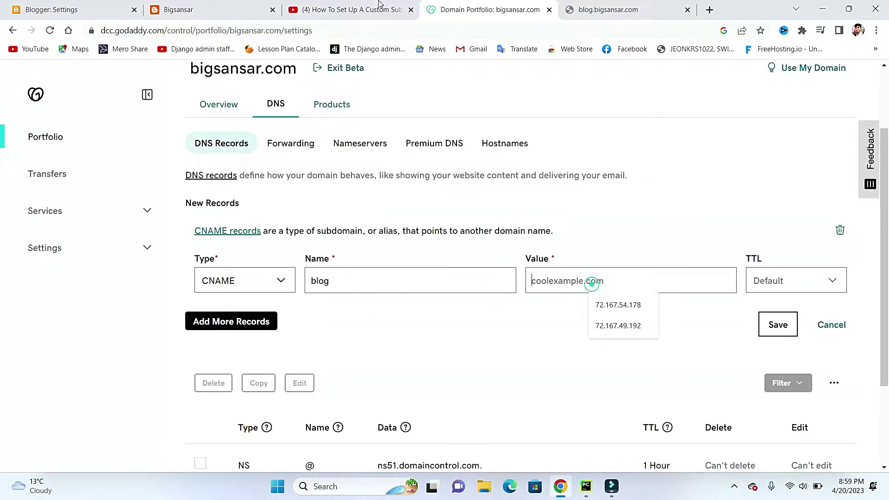
{"action": "left_click", "coordinate": [86, 8]}
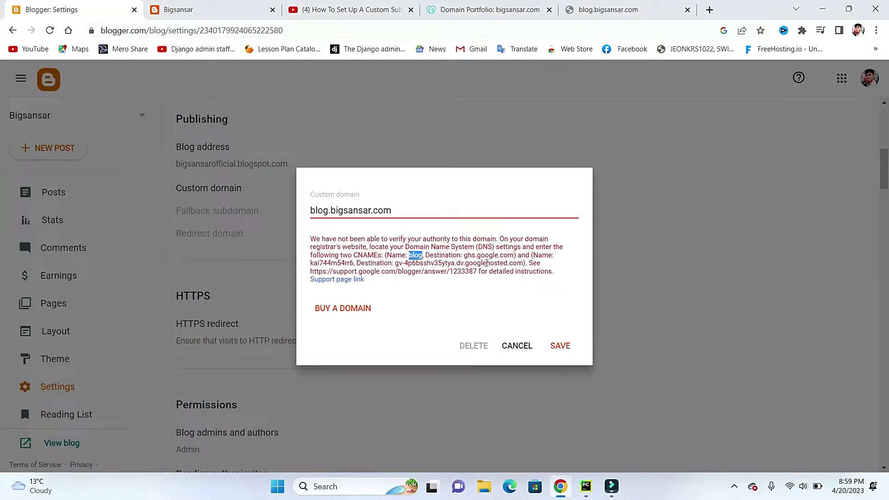
{"action": "left_click_drag", "start_coordinate": [460, 255], "coordinate": [518, 256]}
{"action": "key", "text": "ctrl+c"}
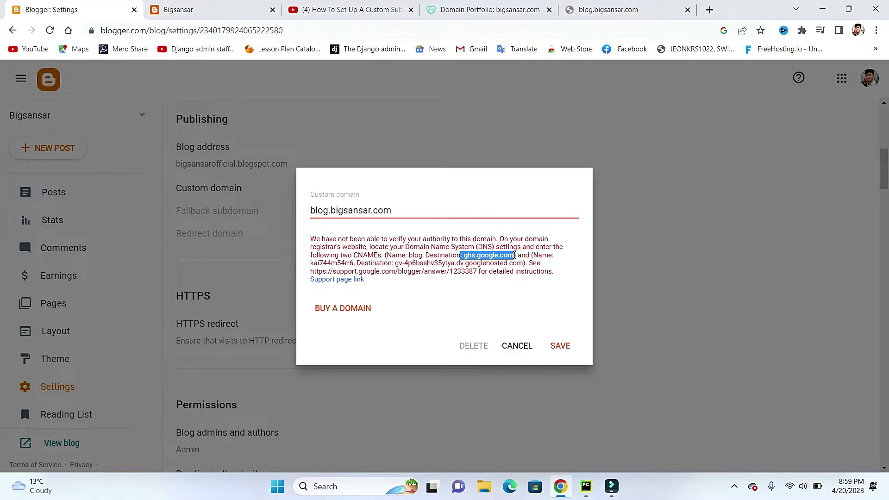
{"action": "left_click", "coordinate": [486, 10]}
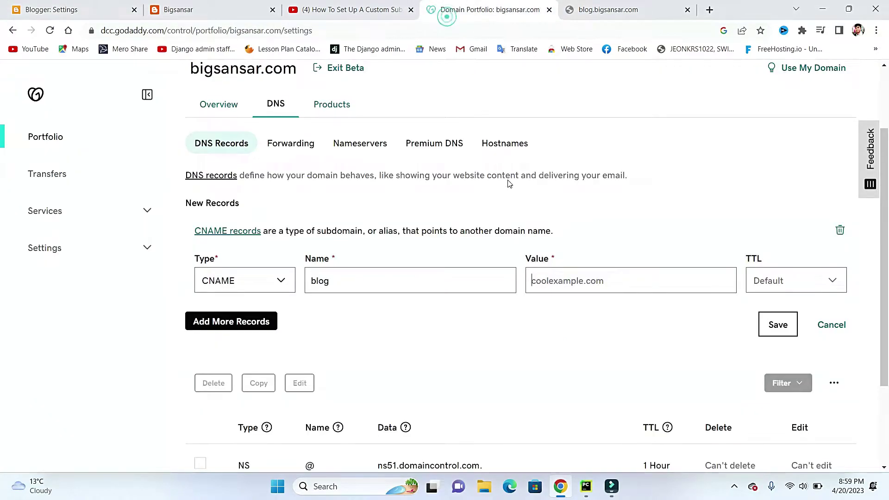
{"action": "key", "text": "ctrl+v"}
{"action": "left_click", "coordinate": [536, 281]}
{"action": "key", "text": "BackSpace"}
{"action": "key", "text": "BackSpace"}
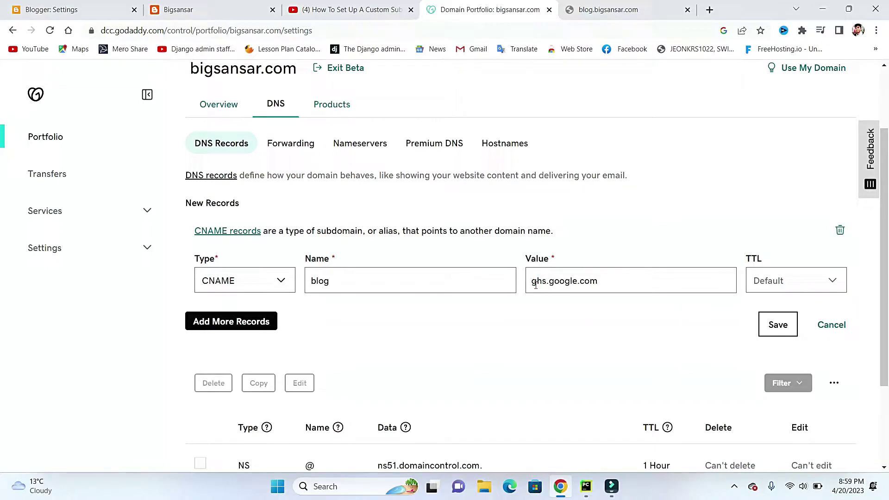
{"action": "left_click", "coordinate": [779, 324]}
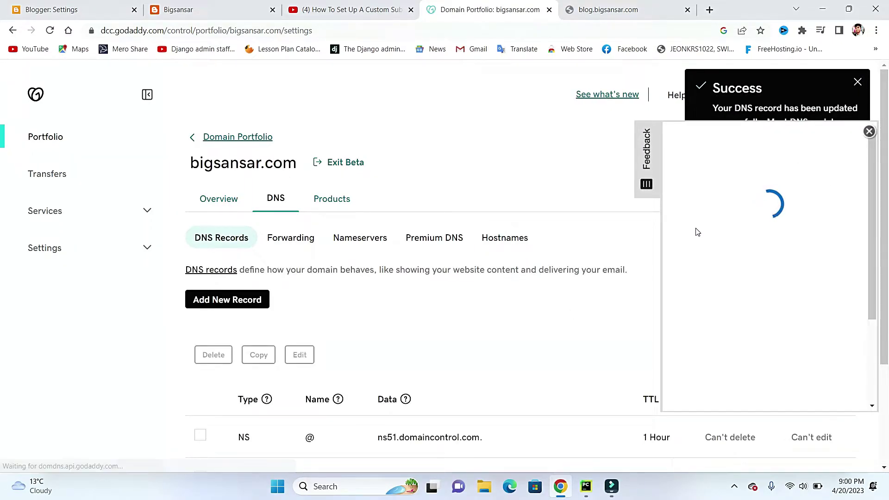
{"action": "left_click", "coordinate": [869, 131]}
{"action": "scroll", "coordinate": [546, 275], "scroll_direction": "down", "scroll_amount": 3}
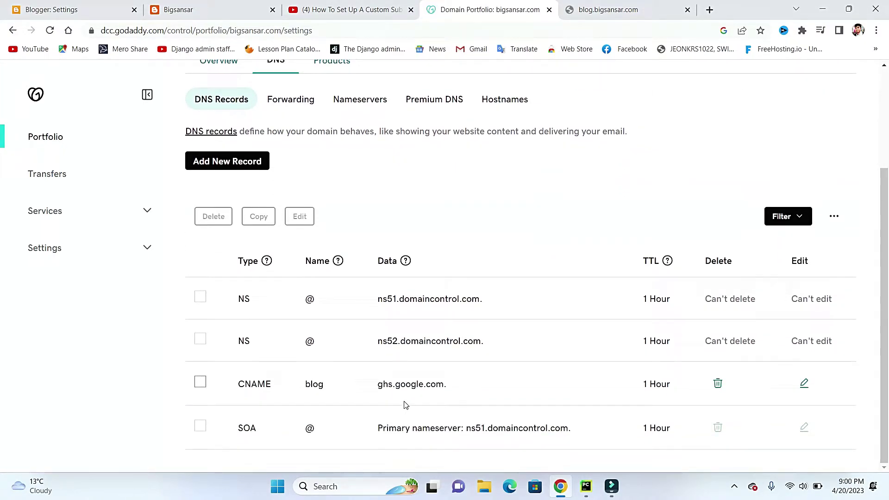
- Add a second CNAME record in GoDaddy, using the domain verification name copied from Blogger's custom domain dialog as its name
{"action": "left_click", "coordinate": [80, 15]}
{"action": "left_click", "coordinate": [531, 268]}
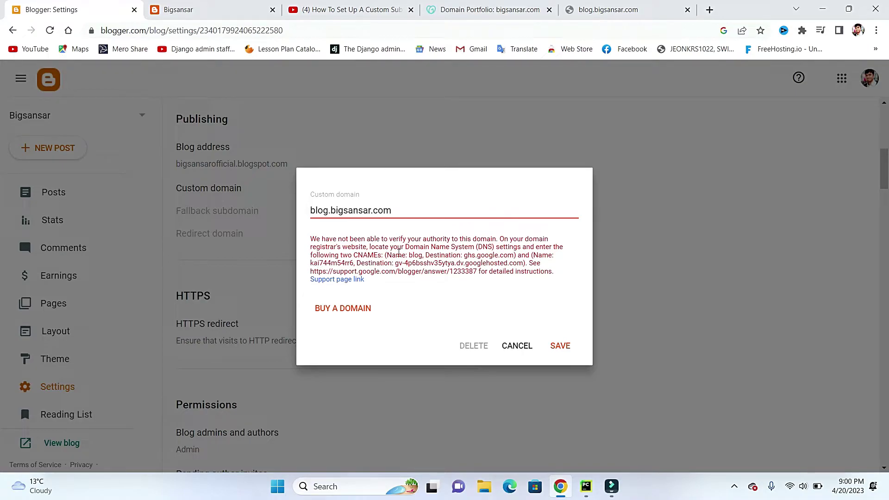
{"action": "double_click", "coordinate": [339, 262]}
{"action": "key", "text": "ctrl+c"}
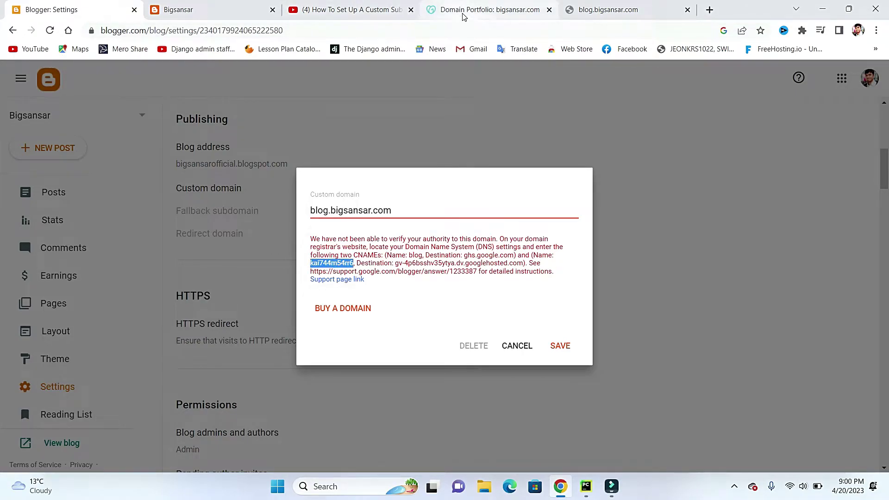
{"action": "left_click", "coordinate": [486, 10]}
{"action": "left_click", "coordinate": [214, 162]}
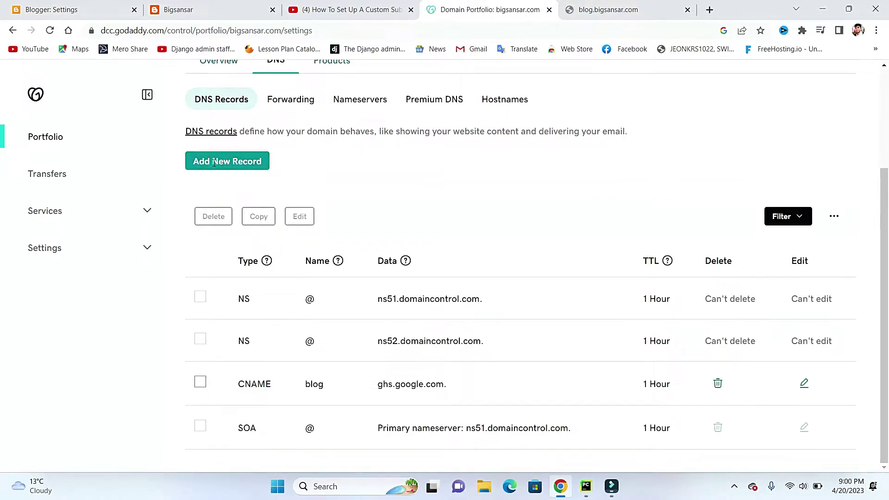
{"action": "left_click", "coordinate": [252, 238]}
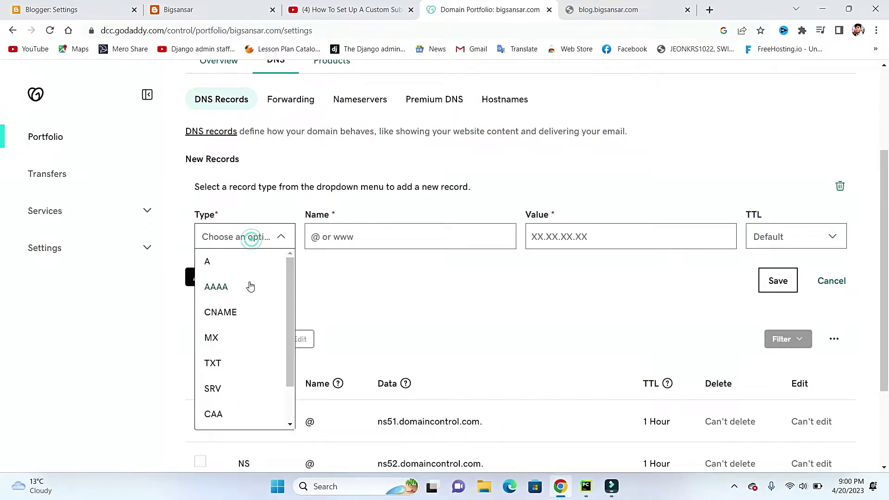
{"action": "left_click", "coordinate": [244, 312]}
{"action": "left_click", "coordinate": [401, 239]}
{"action": "key", "text": "ctrl+v"}
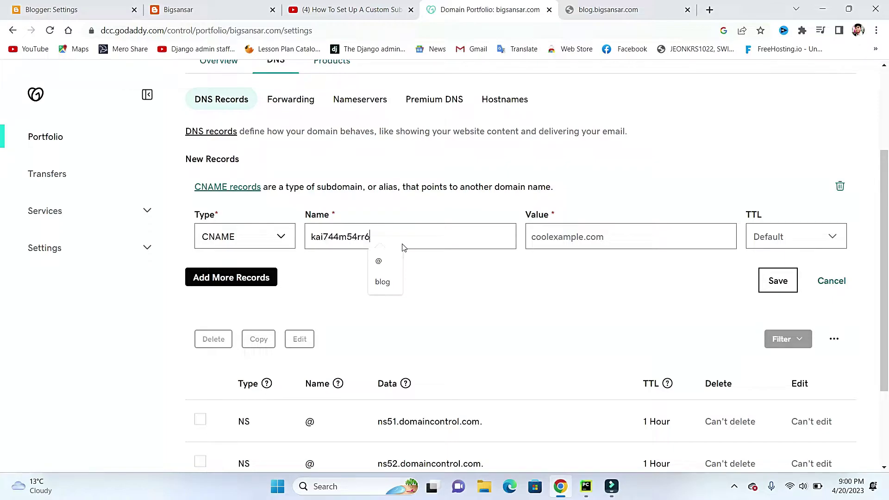
- Copy the second CNAME's verification destination from Blogger into the GoDaddy record's value and try to save the record
{"action": "left_click", "coordinate": [90, 17]}
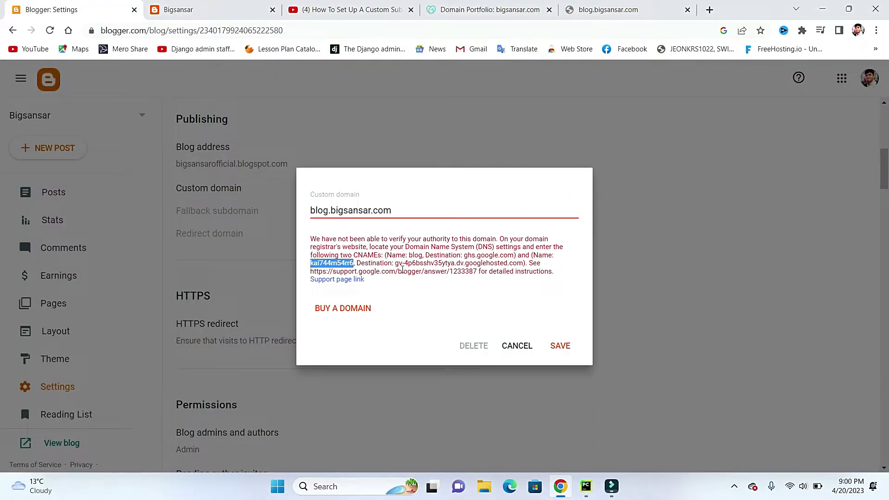
{"action": "left_click", "coordinate": [400, 264]}
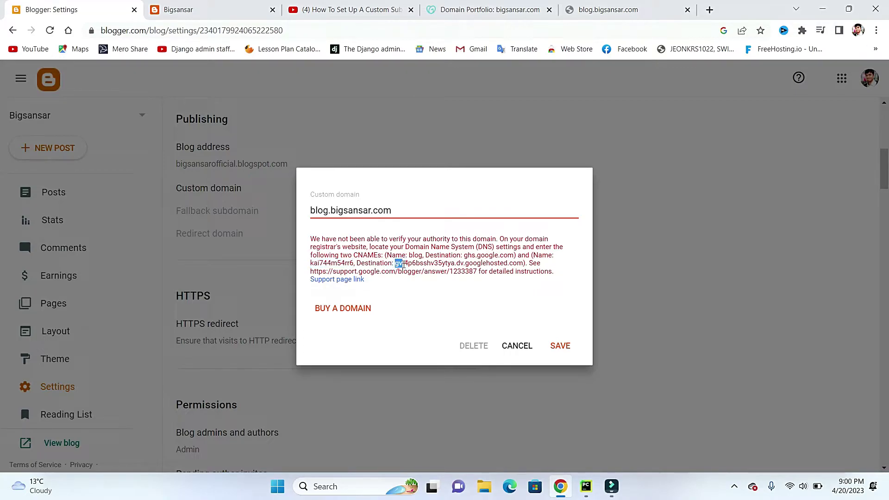
{"action": "left_click_drag", "start_coordinate": [394, 264], "coordinate": [522, 263]}
{"action": "key", "text": "ctrl+c"}
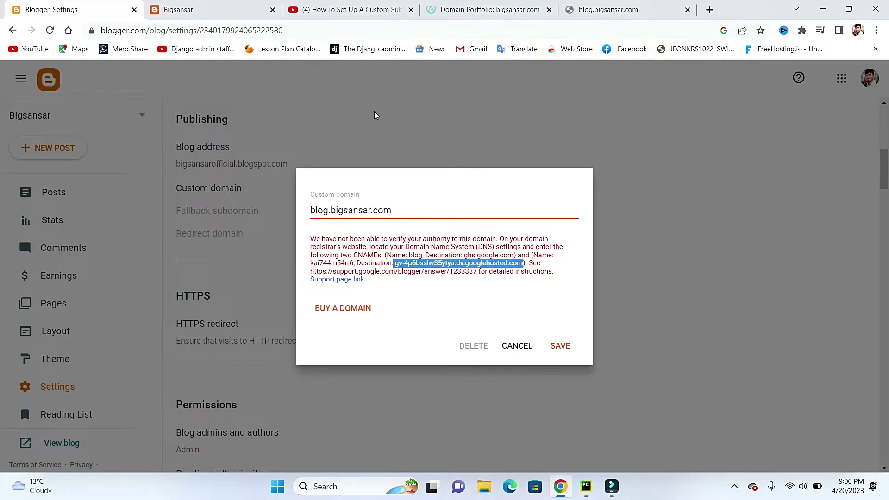
{"action": "left_click", "coordinate": [507, 10]}
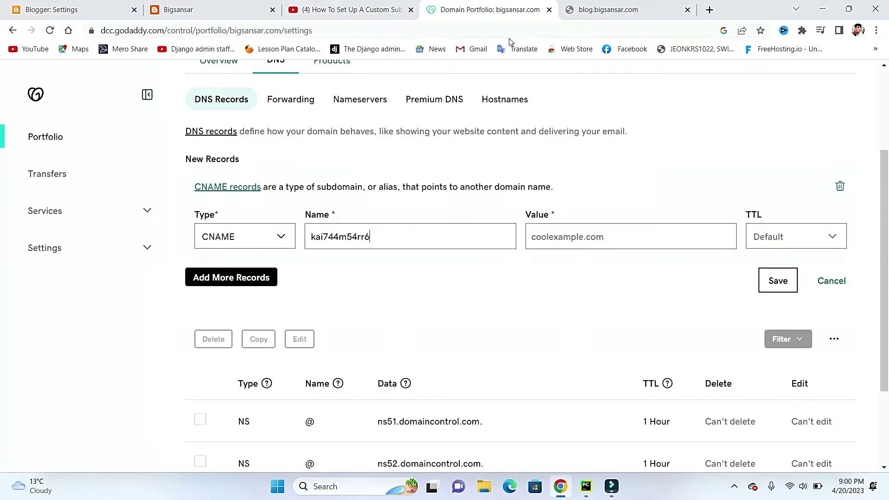
{"action": "left_click", "coordinate": [560, 251]}
{"action": "key", "text": "ctrl+v"}
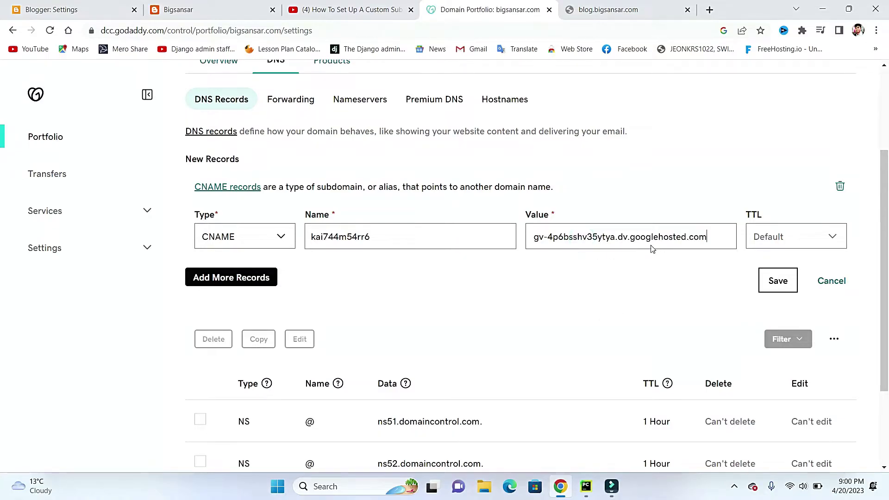
{"action": "left_click", "coordinate": [772, 284]}
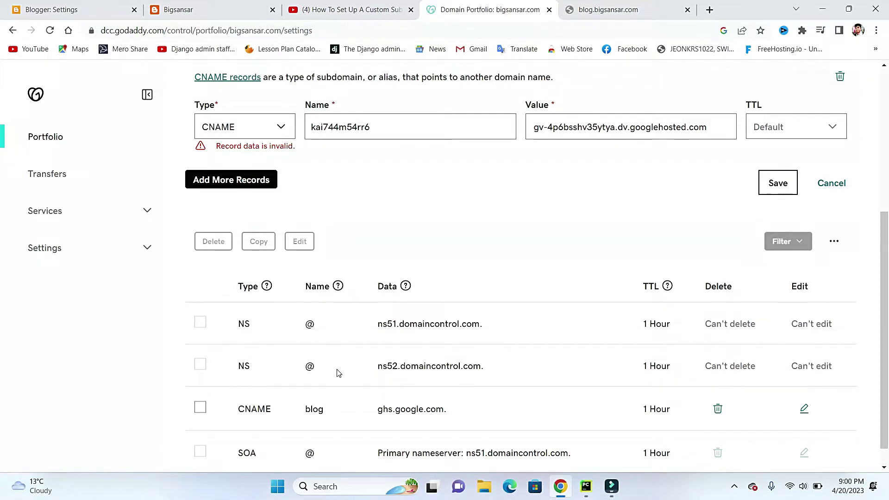
- Remove the leading space from the second CNAME record's value, save the record and check the DNS records list
{"action": "scroll", "coordinate": [336, 375], "scroll_direction": "down", "scroll_amount": 1}
{"action": "scroll", "coordinate": [335, 392], "scroll_direction": "up", "scroll_amount": 3}
{"action": "scroll", "coordinate": [335, 392], "scroll_direction": "down", "scroll_amount": 2}
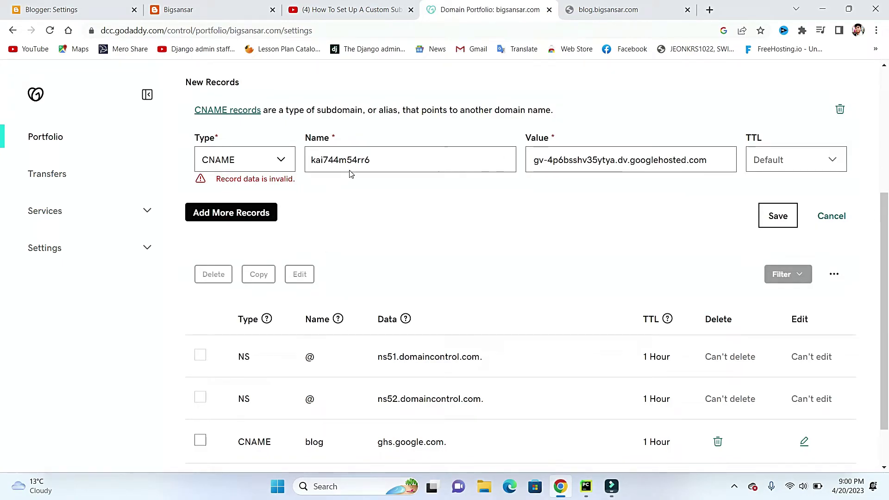
{"action": "left_click", "coordinate": [385, 153]}
{"action": "left_click", "coordinate": [718, 160]}
{"action": "left_click", "coordinate": [532, 160]}
{"action": "key", "text": "Delete"}
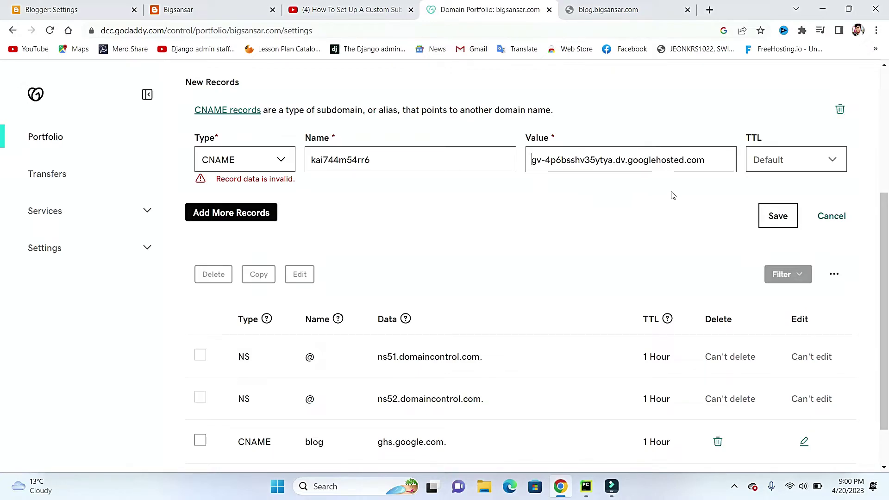
{"action": "left_click", "coordinate": [783, 217]}
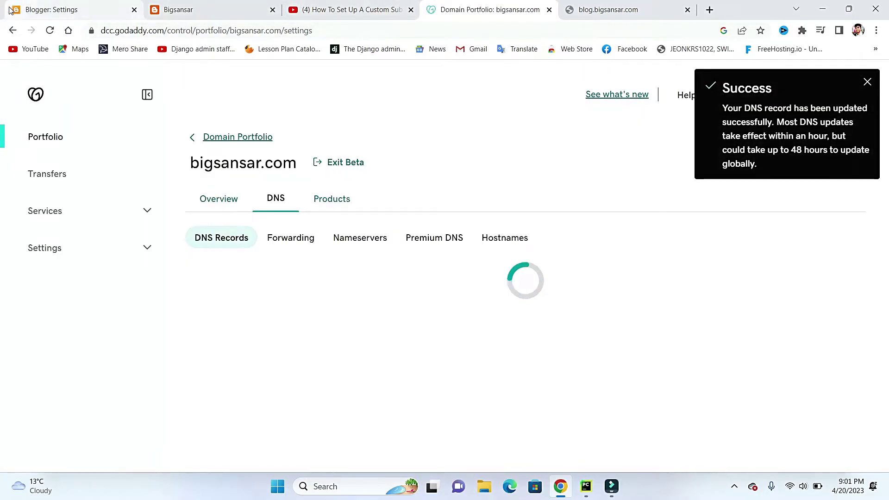
{"action": "scroll", "coordinate": [525, 327], "scroll_direction": "down", "scroll_amount": 4}
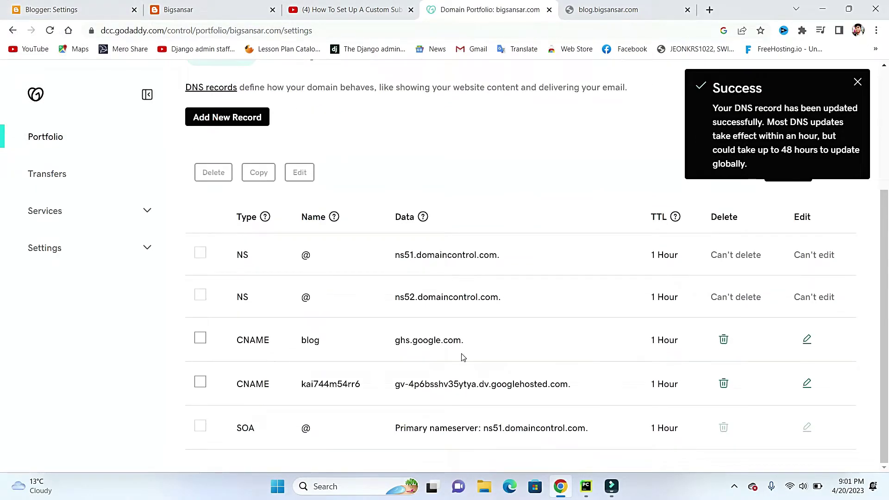
- Return to Blogger and save blog.bigsansar.com as the blog's custom domain
{"action": "left_click", "coordinate": [68, 13]}
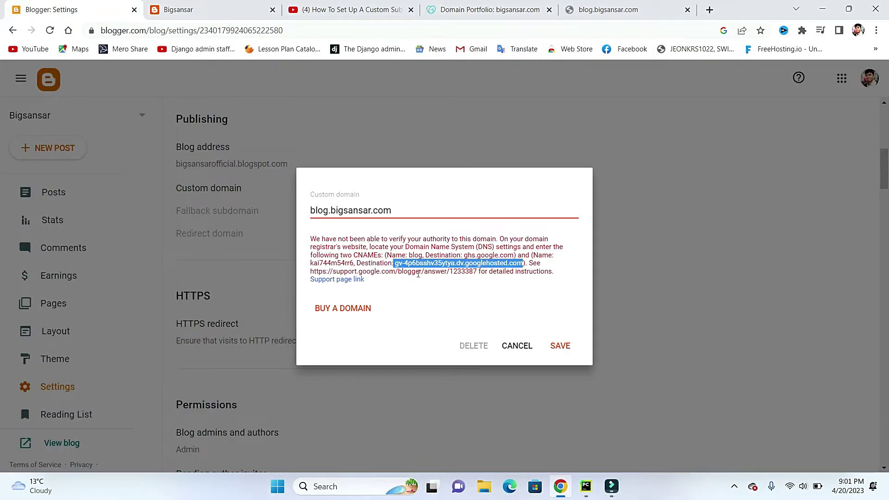
{"action": "left_click", "coordinate": [426, 281]}
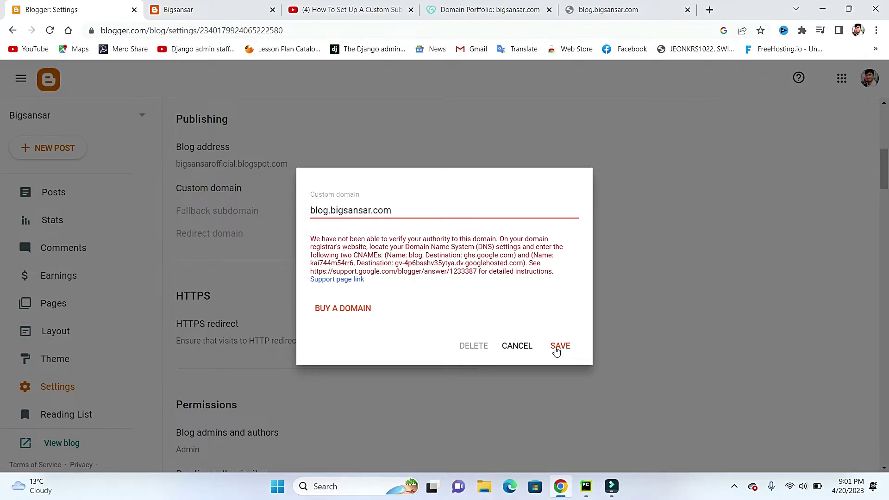
{"action": "left_click", "coordinate": [557, 349]}
{"action": "left_click", "coordinate": [559, 345]}
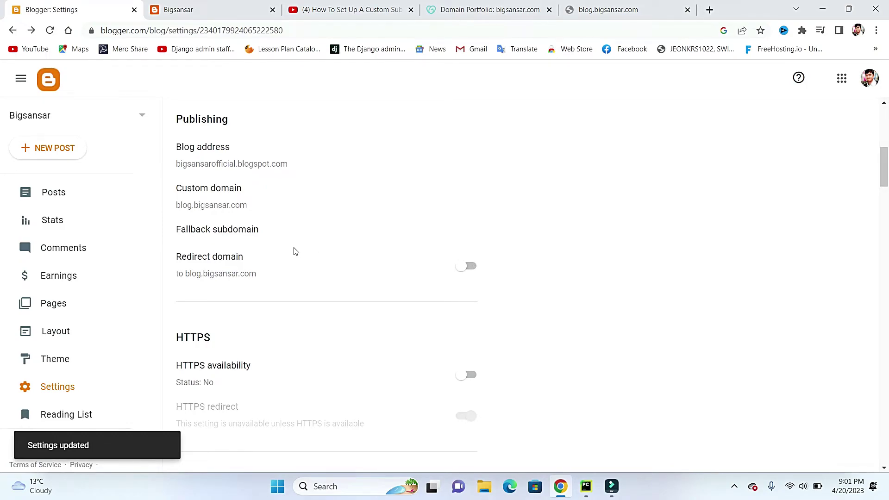
- Open the blog's public page to check the custom domain, and return to the Blogger settings
{"action": "scroll", "coordinate": [295, 255], "scroll_direction": "down", "scroll_amount": 1}
{"action": "scroll", "coordinate": [278, 264], "scroll_direction": "down", "scroll_amount": 2}
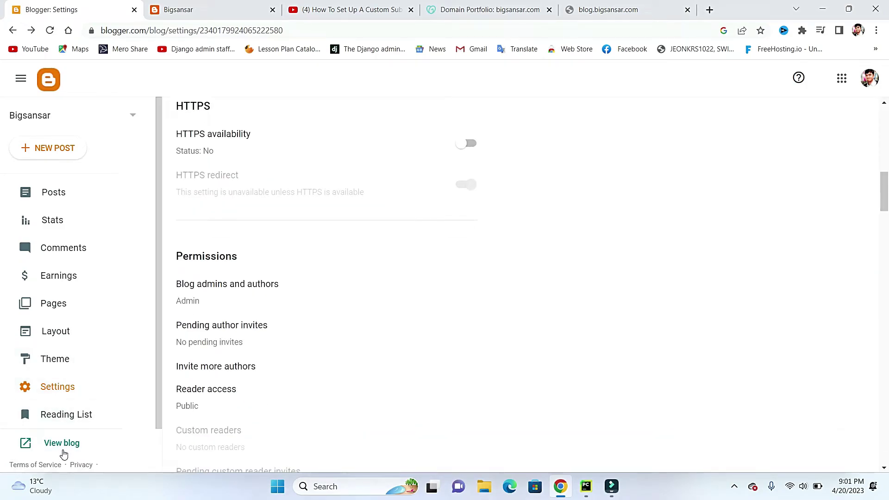
{"action": "left_click", "coordinate": [63, 444]}
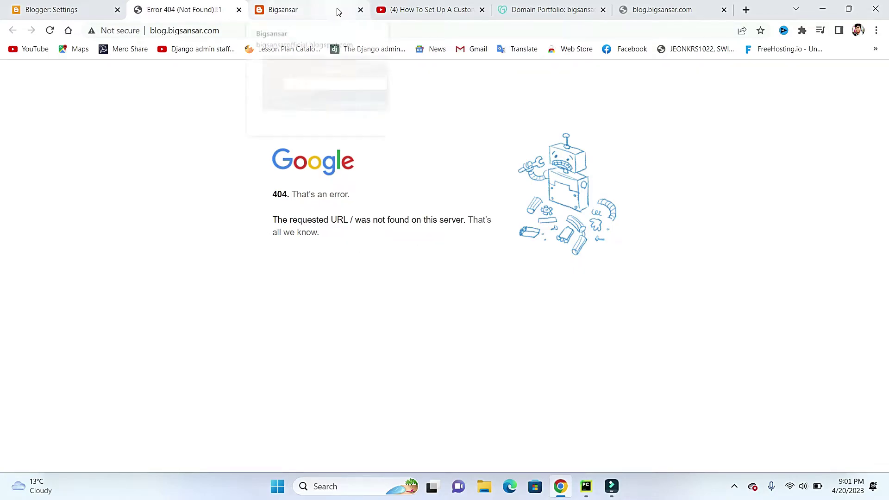
{"action": "left_click", "coordinate": [69, 4]}
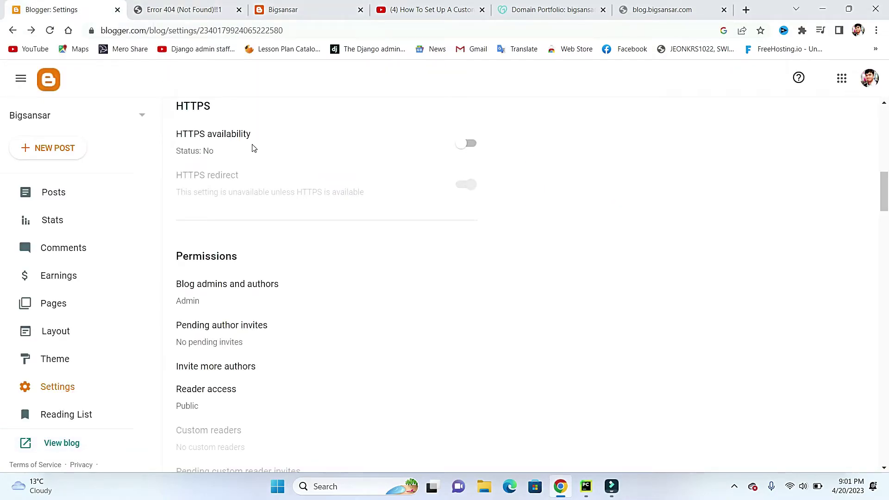
- Turn on HTTPS availability for the blog's custom domain
{"action": "scroll", "coordinate": [268, 147], "scroll_direction": "up", "scroll_amount": 3}
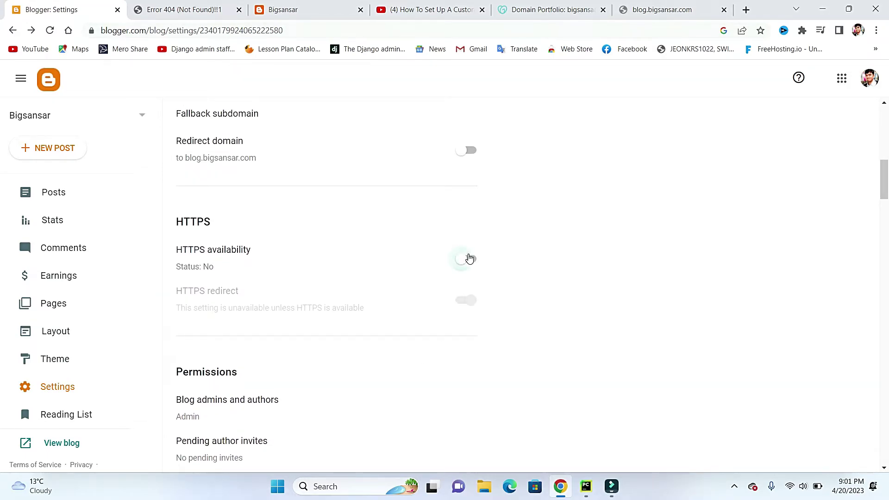
{"action": "left_click", "coordinate": [469, 259]}
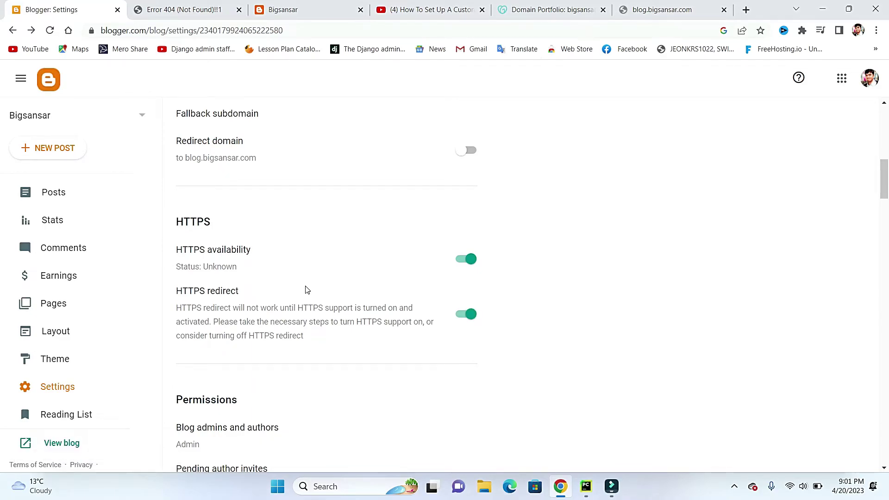
{"action": "scroll", "coordinate": [306, 290], "scroll_direction": "up", "scroll_amount": 5}
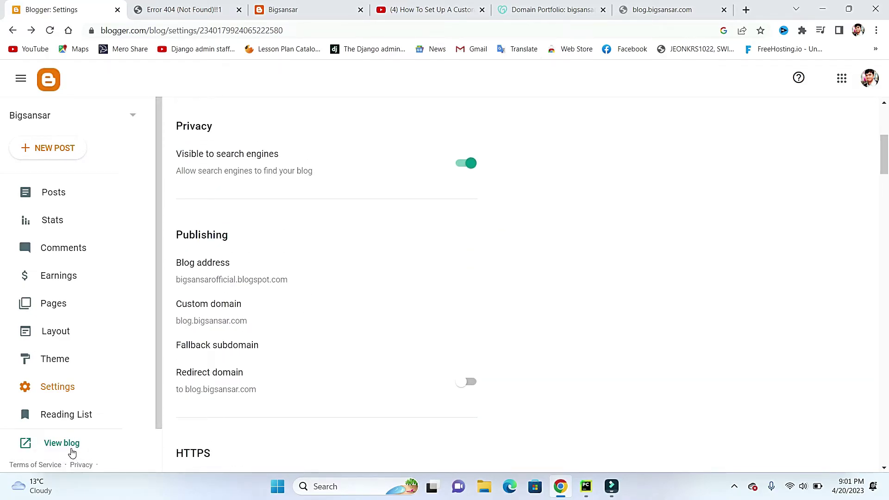
- Open the blog's public page from Blogger, reload blog.bigsansar.com to test the custom domain, and close that page
{"action": "left_click", "coordinate": [61, 444]}
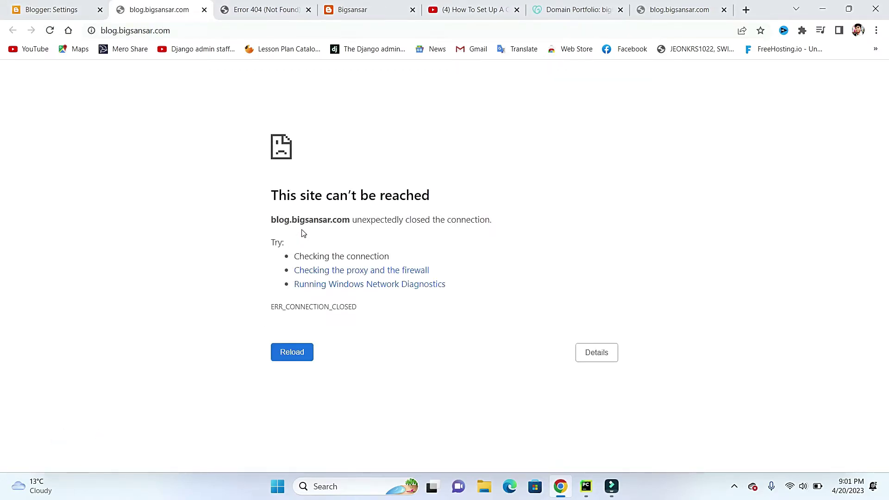
{"action": "left_click", "coordinate": [272, 353]}
{"action": "left_click", "coordinate": [299, 352]}
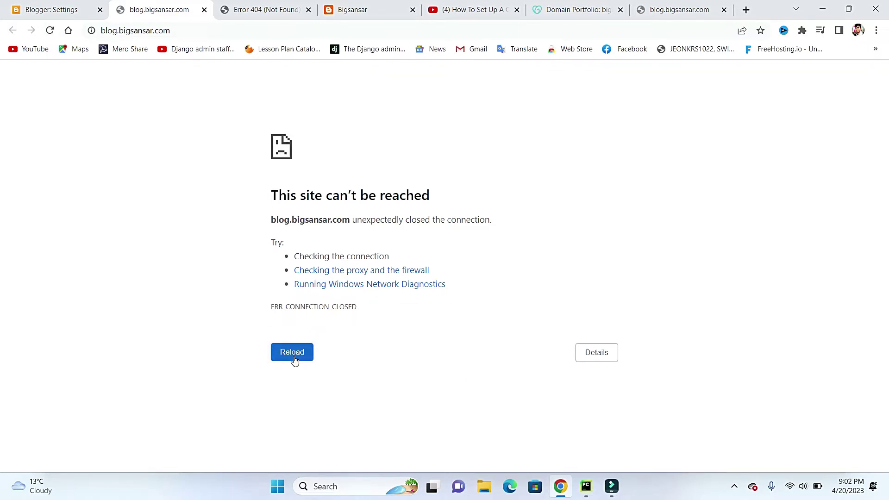
{"action": "left_click", "coordinate": [204, 9]}
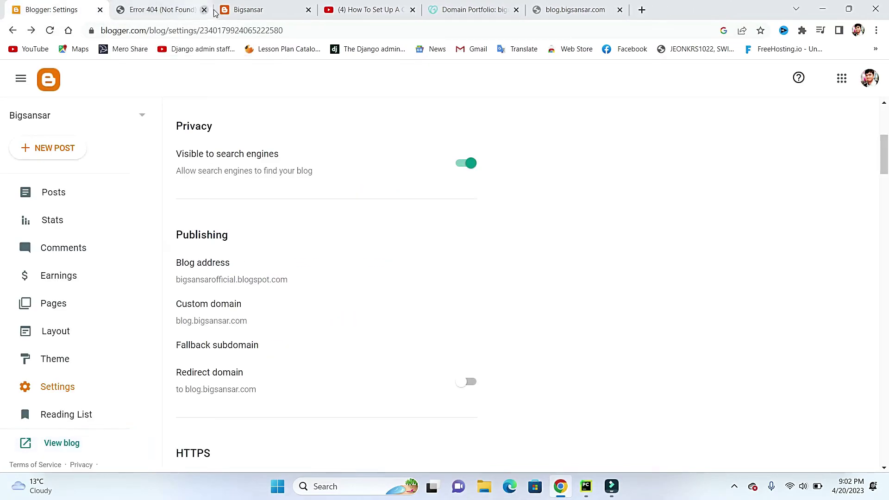
- Reload the earlier blog.bigsansar.com page, close it, and check the other open page for the same address
{"action": "left_click", "coordinate": [178, 17]}
{"action": "left_click", "coordinate": [50, 30]}
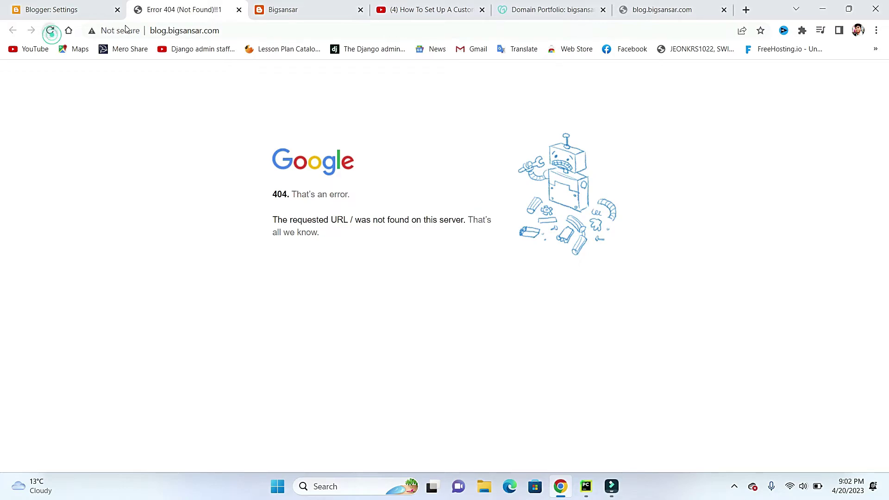
{"action": "left_click", "coordinate": [239, 9]}
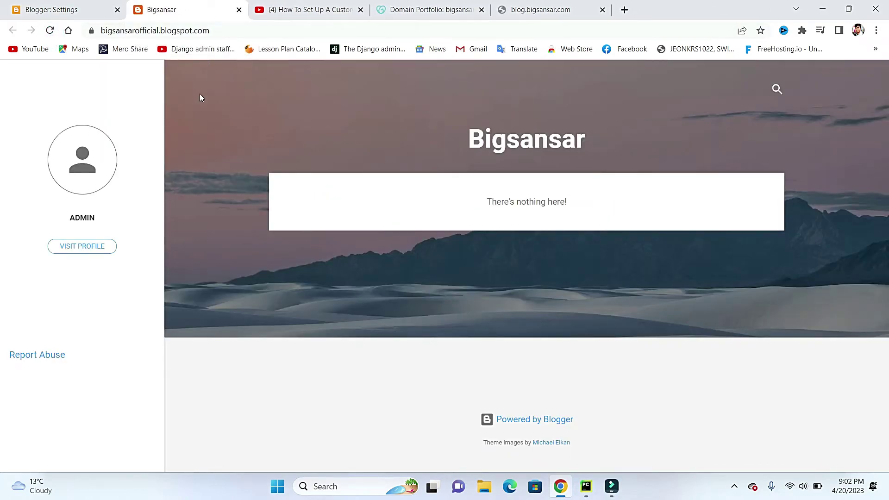
{"action": "left_click", "coordinate": [587, 10]}
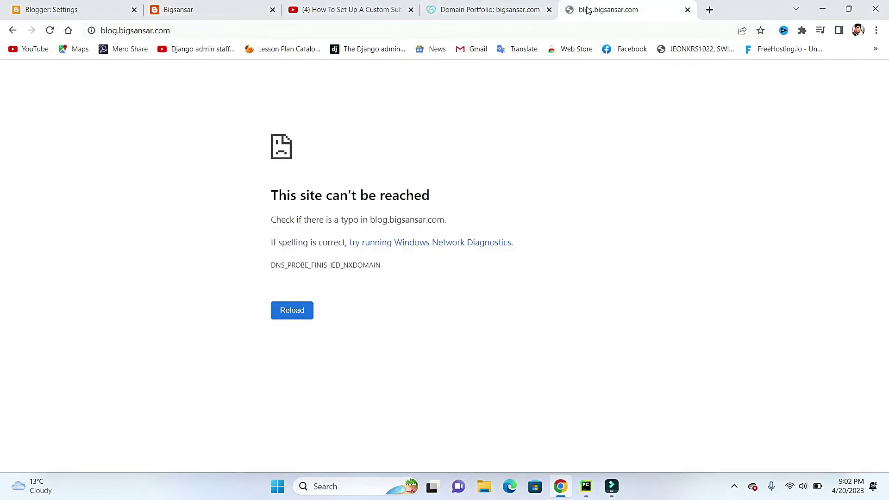